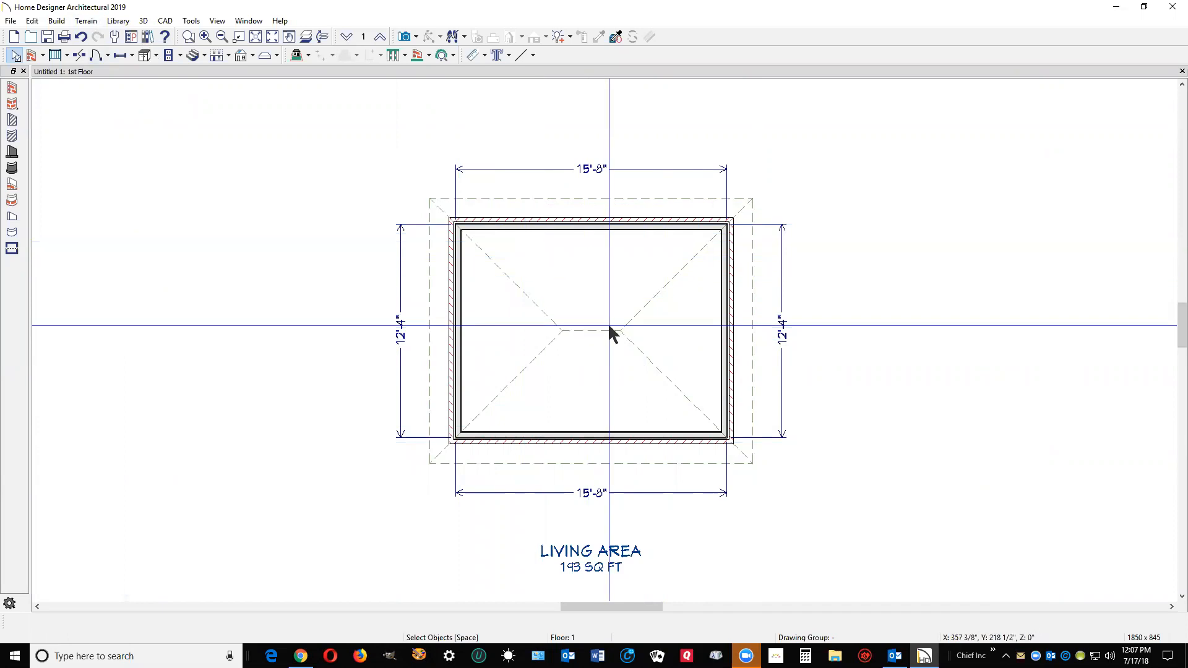
Draw straight exterior walls forming a bump-out about 2'-5" wide and 2'-4" deep near the right end of the lower wall.
{"action": "scroll", "coordinate": [609, 320], "scroll_direction": "down", "scroll_amount": 2}
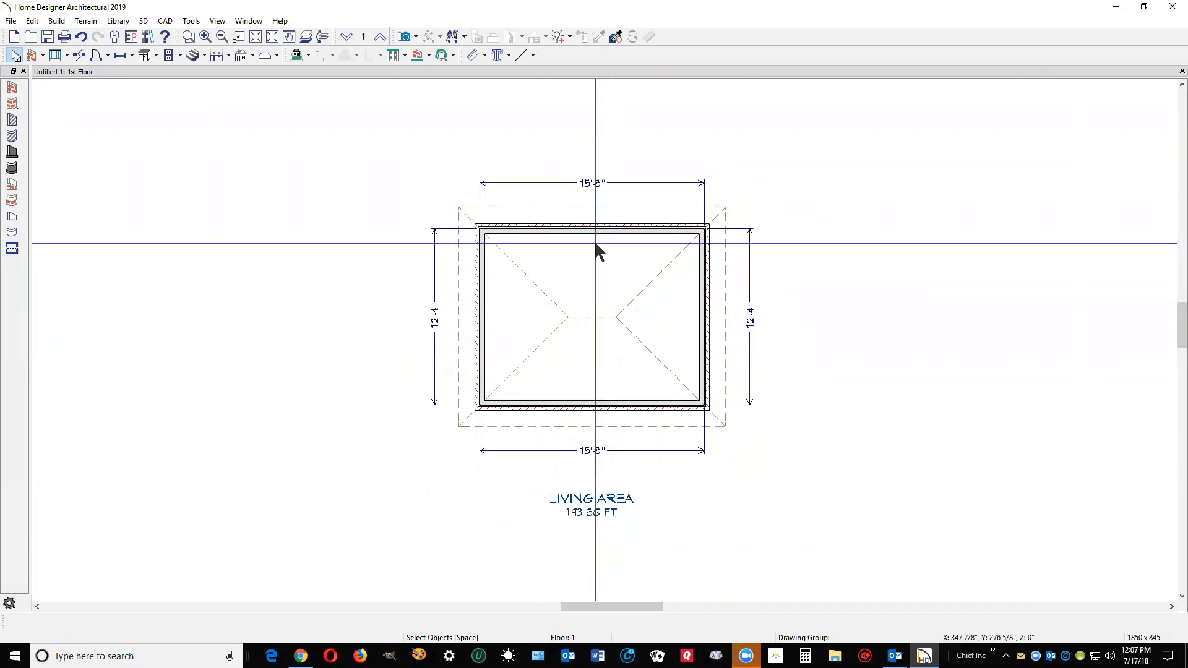
{"action": "scroll", "coordinate": [619, 364], "scroll_direction": "up", "scroll_amount": 4}
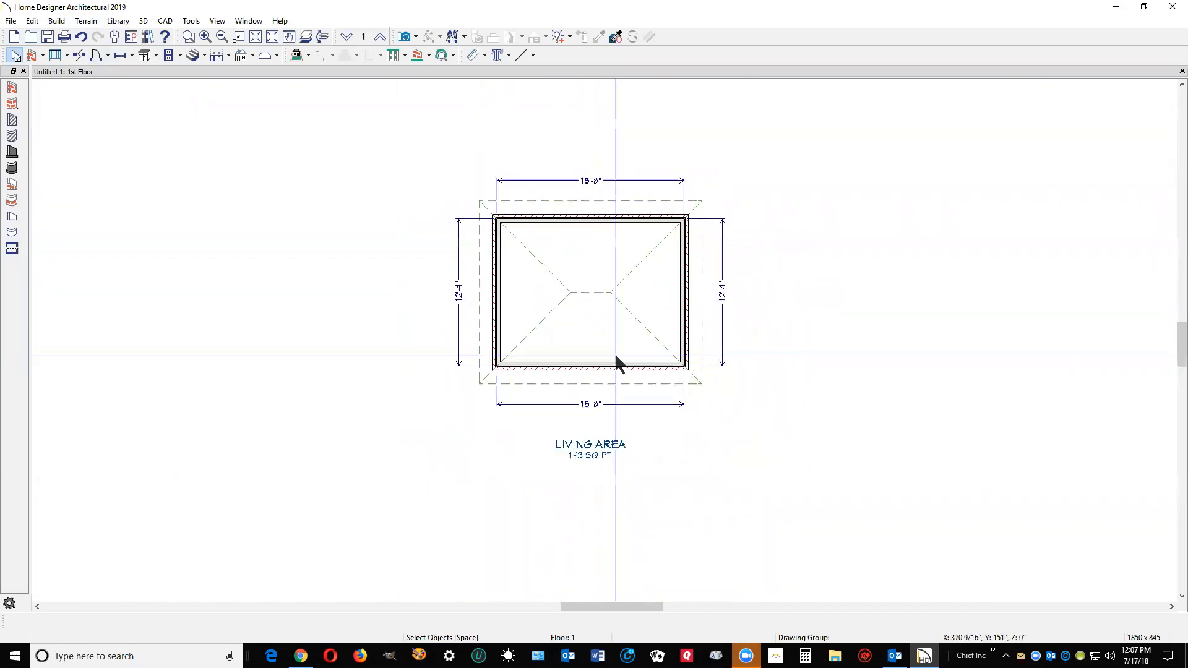
{"action": "scroll", "coordinate": [619, 360], "scroll_direction": "down", "scroll_amount": 1}
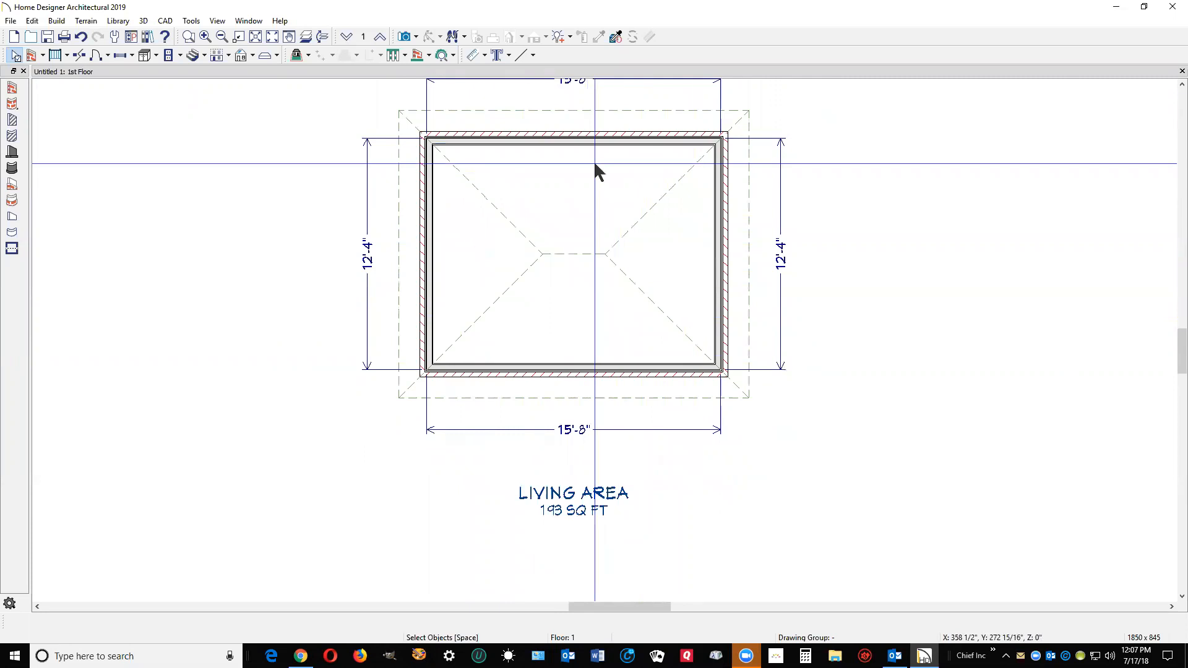
{"action": "left_click", "coordinate": [12, 87]}
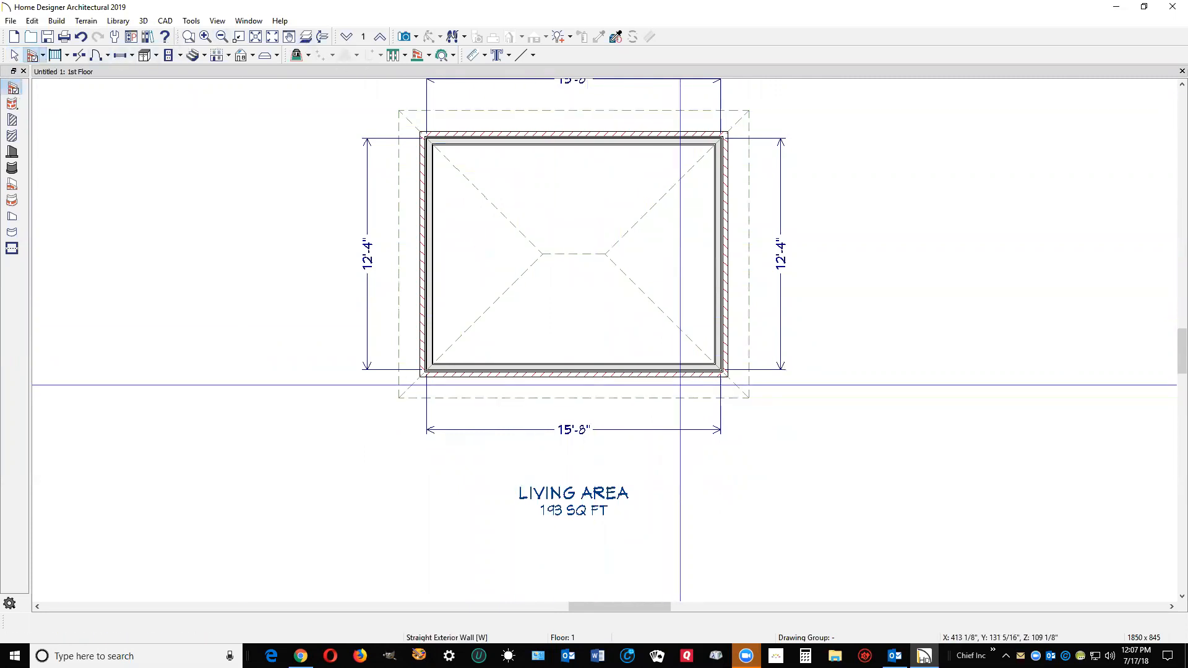
{"action": "mouse_move", "coordinate": [675, 373]}
{"action": "left_mouse_down"}
{"action": "mouse_move", "coordinate": [678, 413]}
{"action": "mouse_move", "coordinate": [634, 415]}
{"action": "mouse_move", "coordinate": [633, 371]}
{"action": "left_mouse_up"}
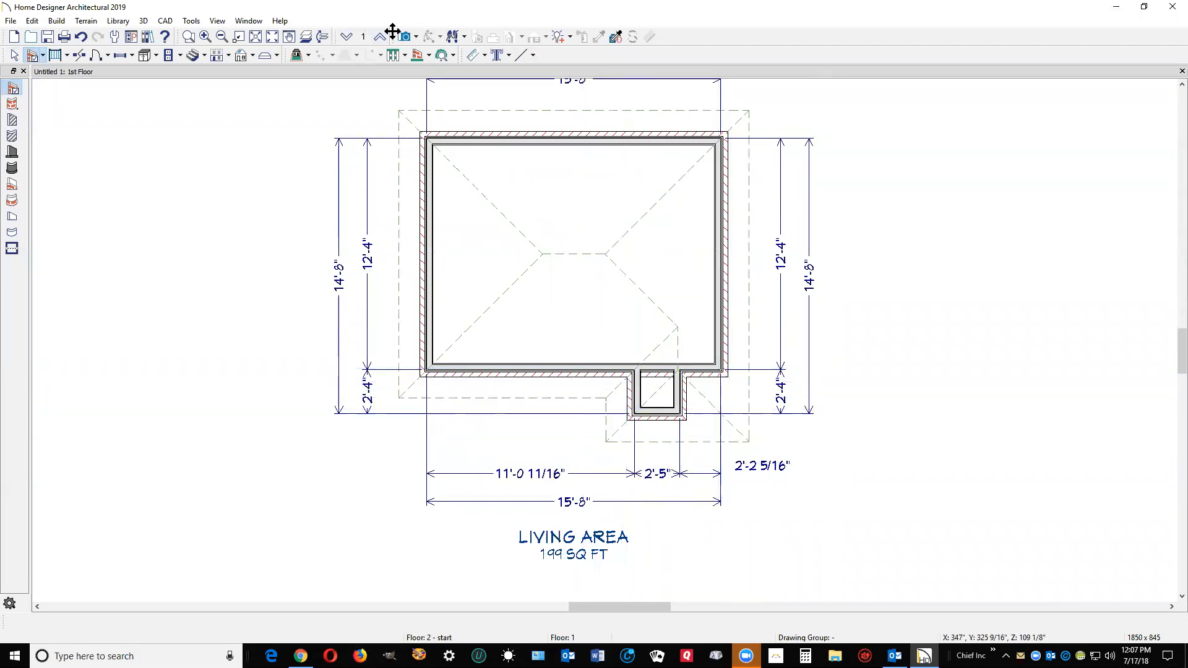
Create a perspective full overview, orbit it to face the bump-out, and tile it side by side with the floor plan.
{"action": "left_click", "coordinate": [415, 39]}
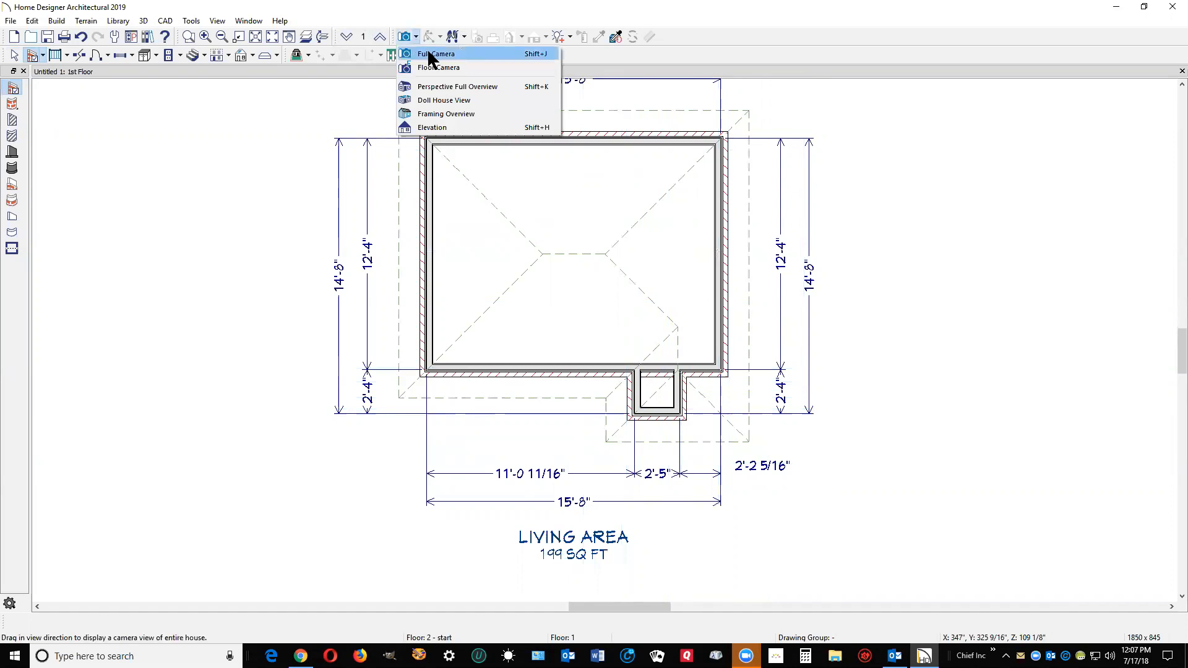
{"action": "left_click", "coordinate": [447, 87]}
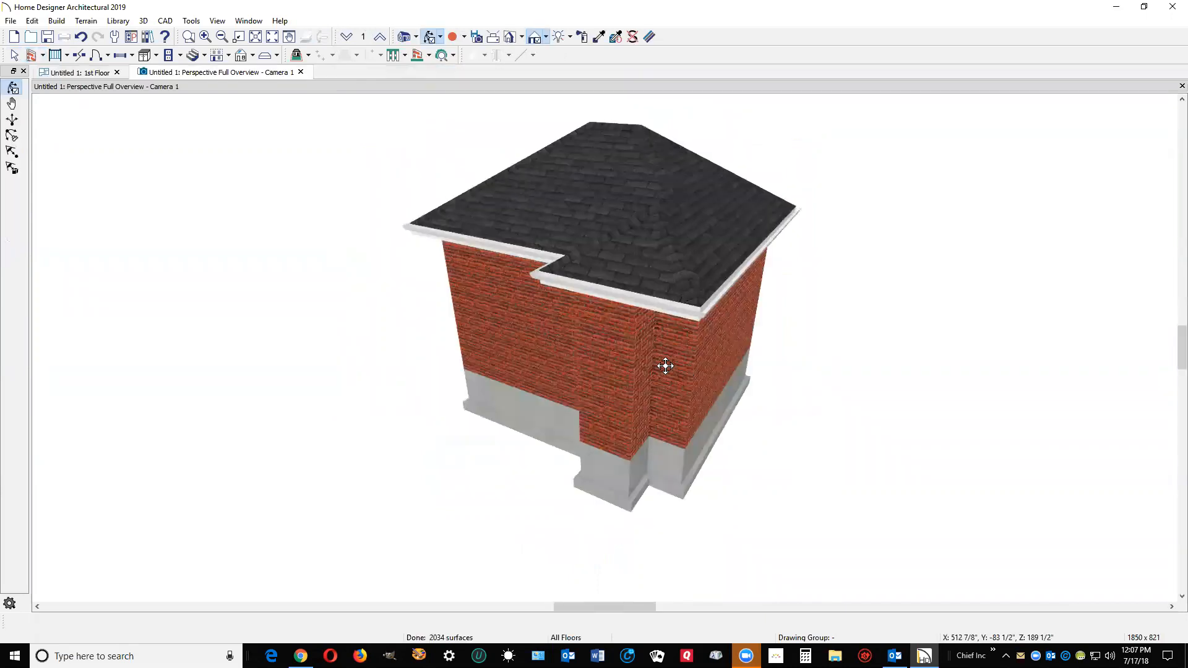
{"action": "left_click_drag", "start_coordinate": [697, 369], "coordinate": [716, 366]}
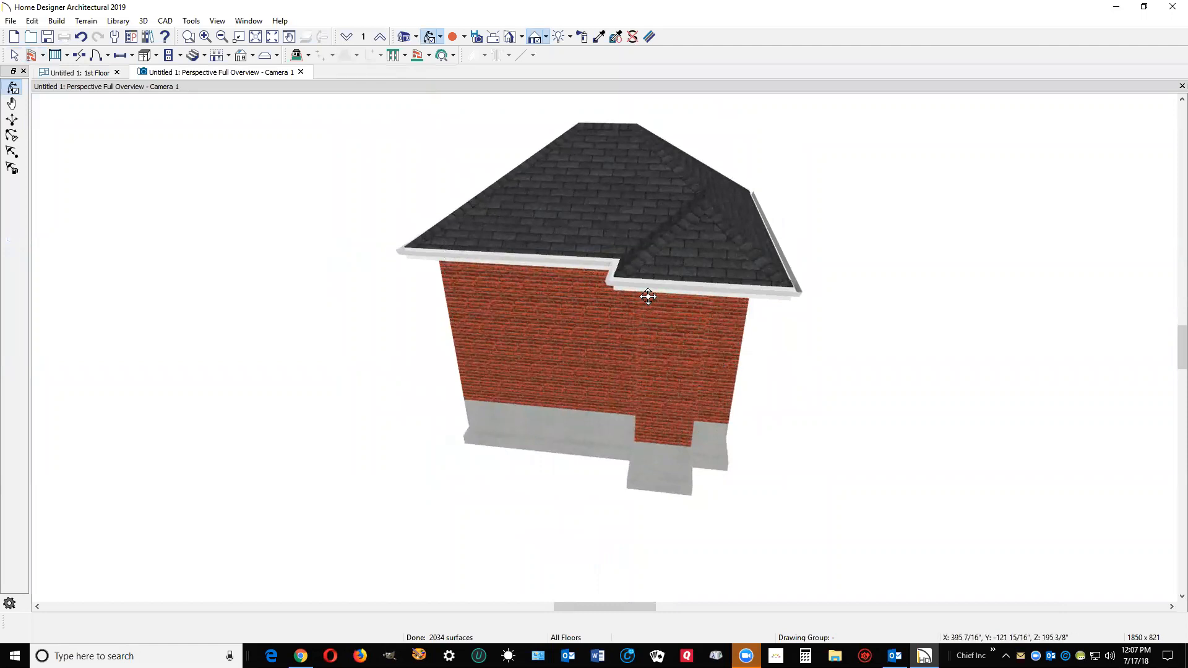
{"action": "key", "text": "ctrl+Tab"}
{"action": "key", "text": "ctrl+Tab"}
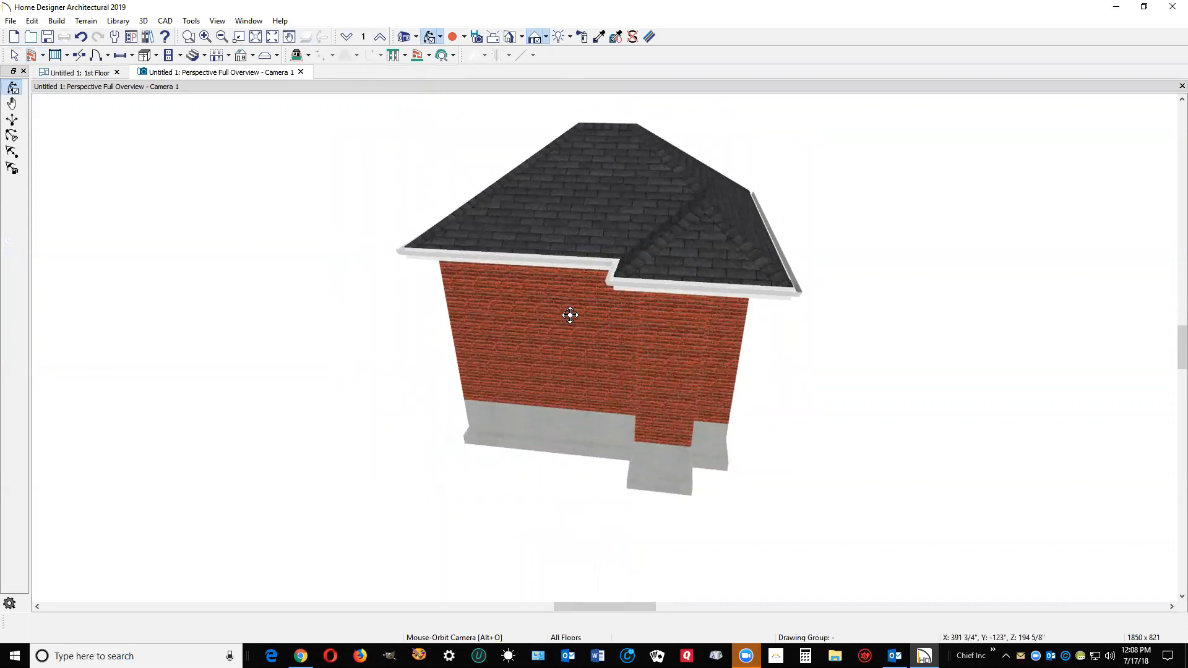
{"action": "key", "text": "shift+t"}
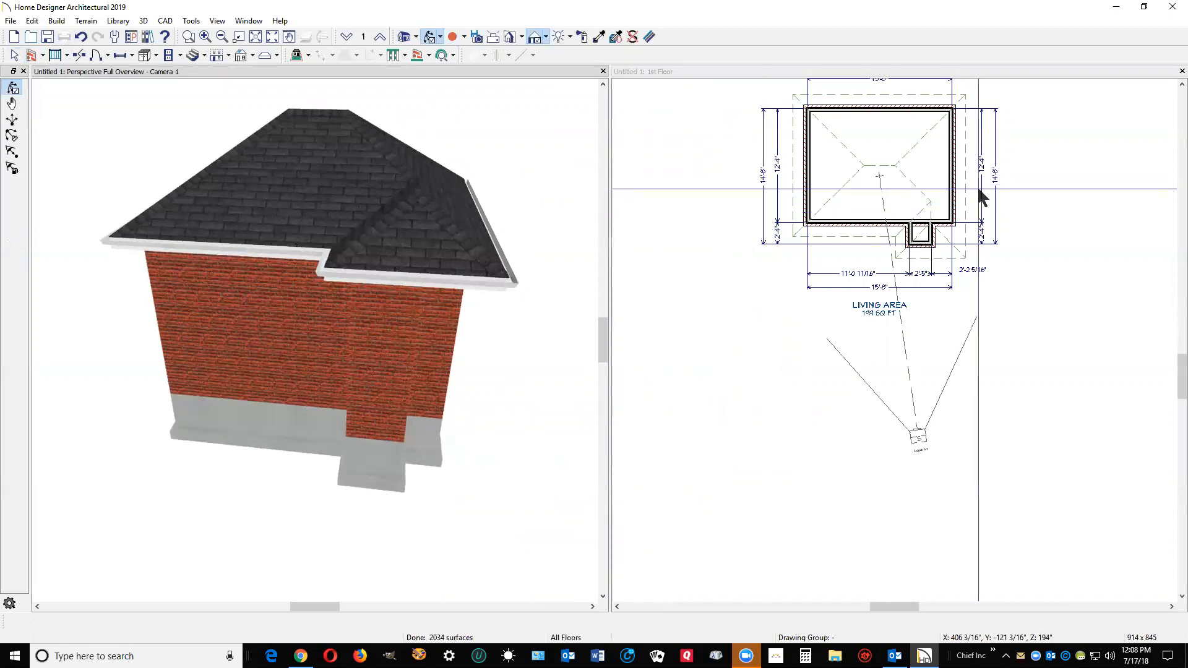
Copy the bump-out's three walls along the lower wall toward its left end, leaving about 6'-2" between the two bump-outs.
{"action": "scroll", "coordinate": [943, 201], "scroll_direction": "up", "scroll_amount": 2}
{"action": "scroll", "coordinate": [909, 188], "scroll_direction": "up", "scroll_amount": 1}
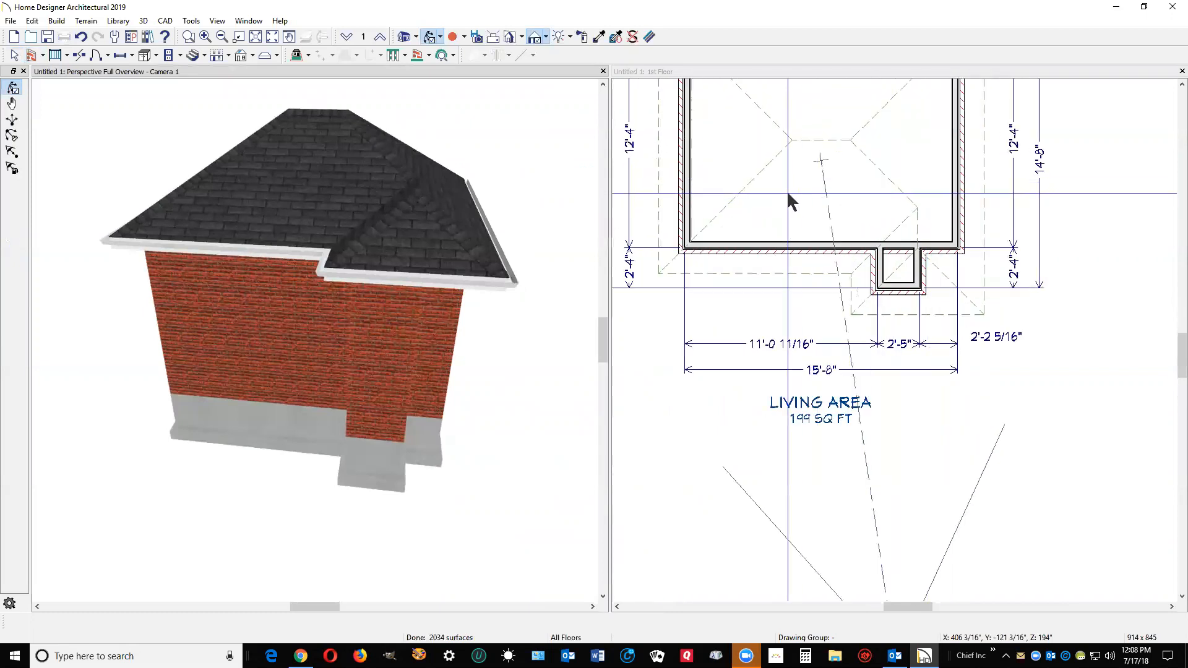
{"action": "scroll", "coordinate": [785, 190], "scroll_direction": "up", "scroll_amount": 1}
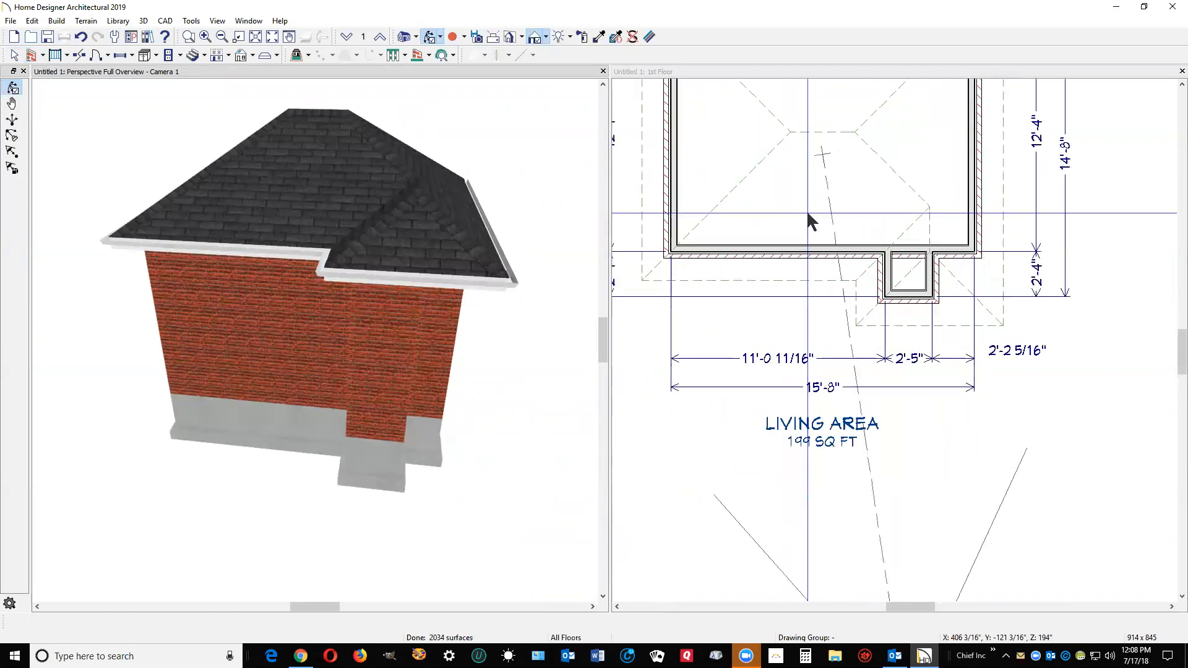
{"action": "left_click", "coordinate": [883, 266]}
{"action": "left_click", "coordinate": [914, 300], "text": "shift"}
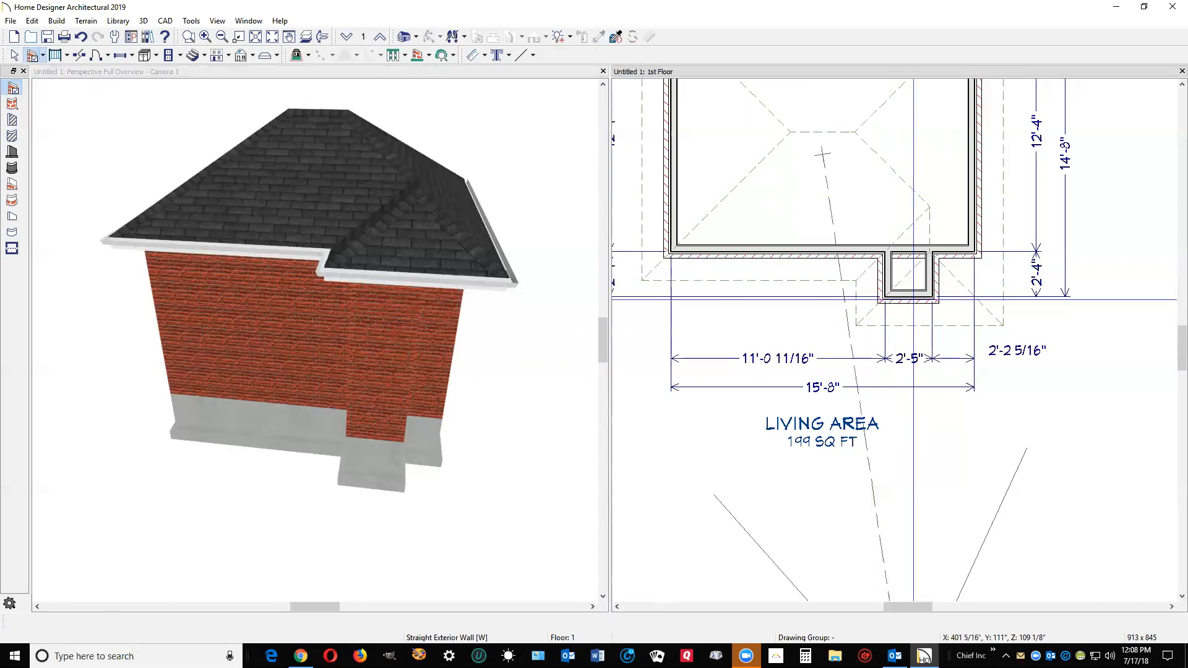
{"action": "left_click", "coordinate": [927, 282], "text": "shift"}
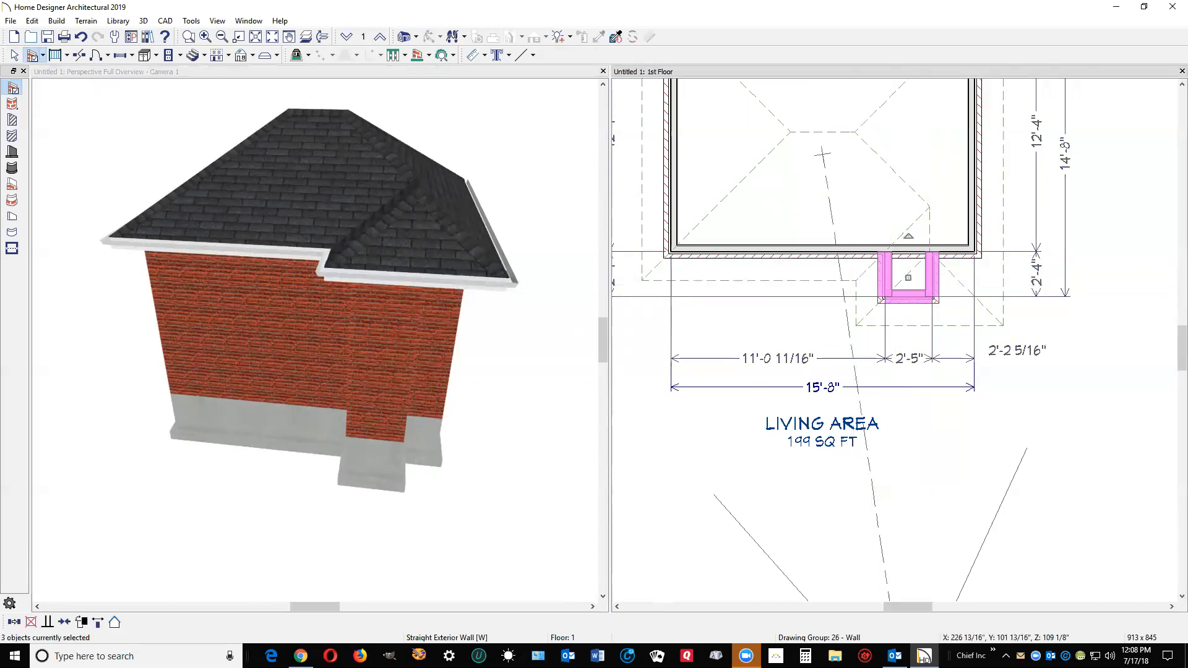
{"action": "left_click", "coordinate": [11, 623]}
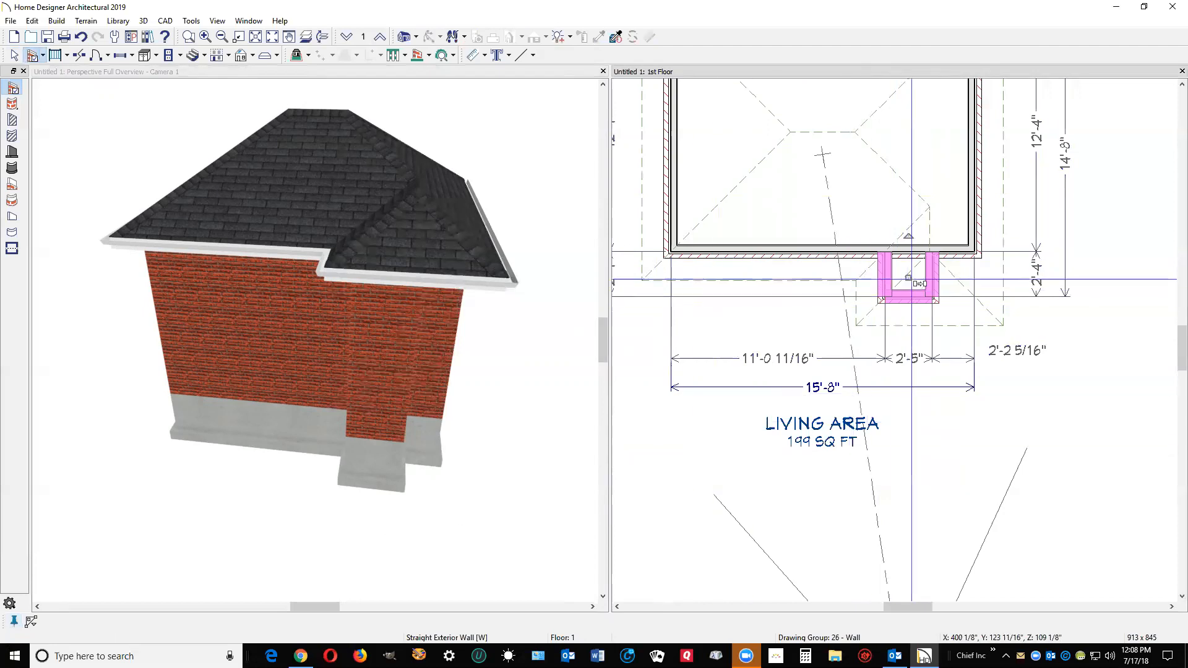
{"action": "left_click_drag", "start_coordinate": [912, 285], "coordinate": [742, 274]}
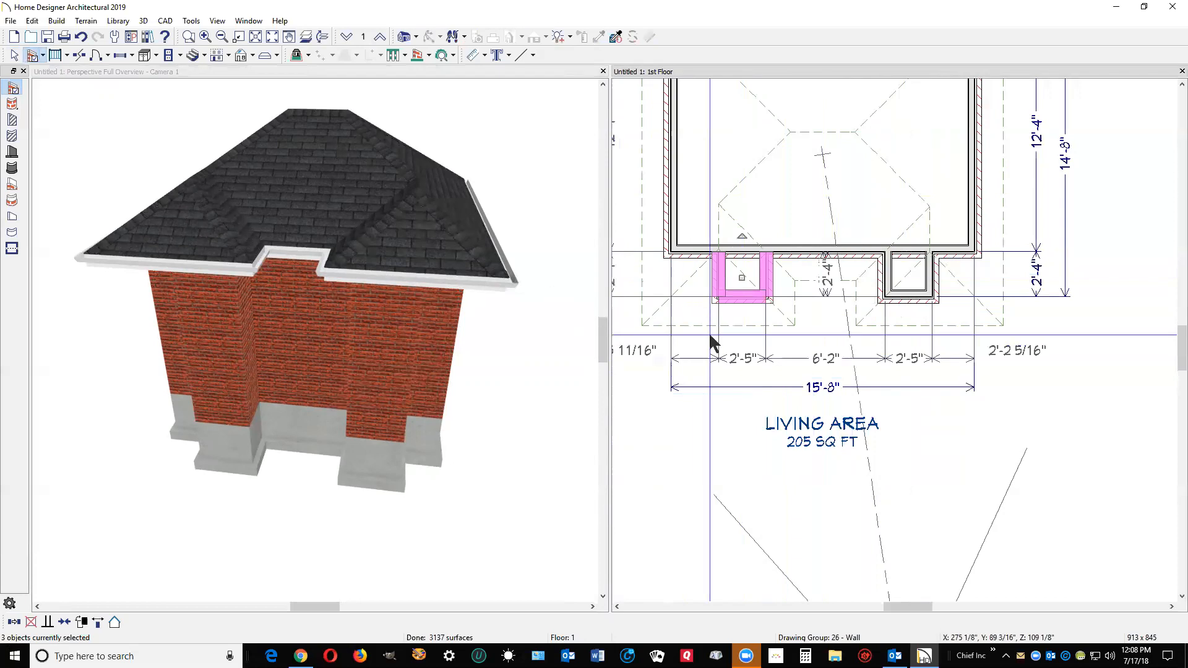
{"action": "key", "text": "space"}
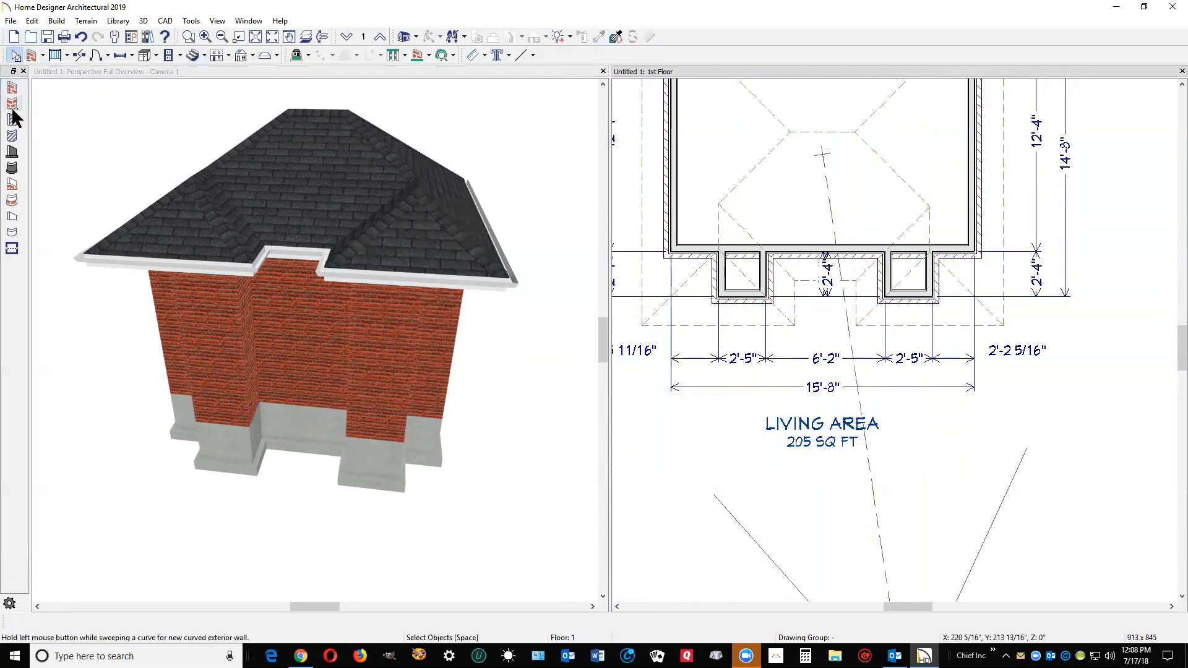
Draw a room divider about 6'-2" long between the outer faces of the two bump-outs, enclosing the recess.
{"action": "left_click", "coordinate": [13, 248]}
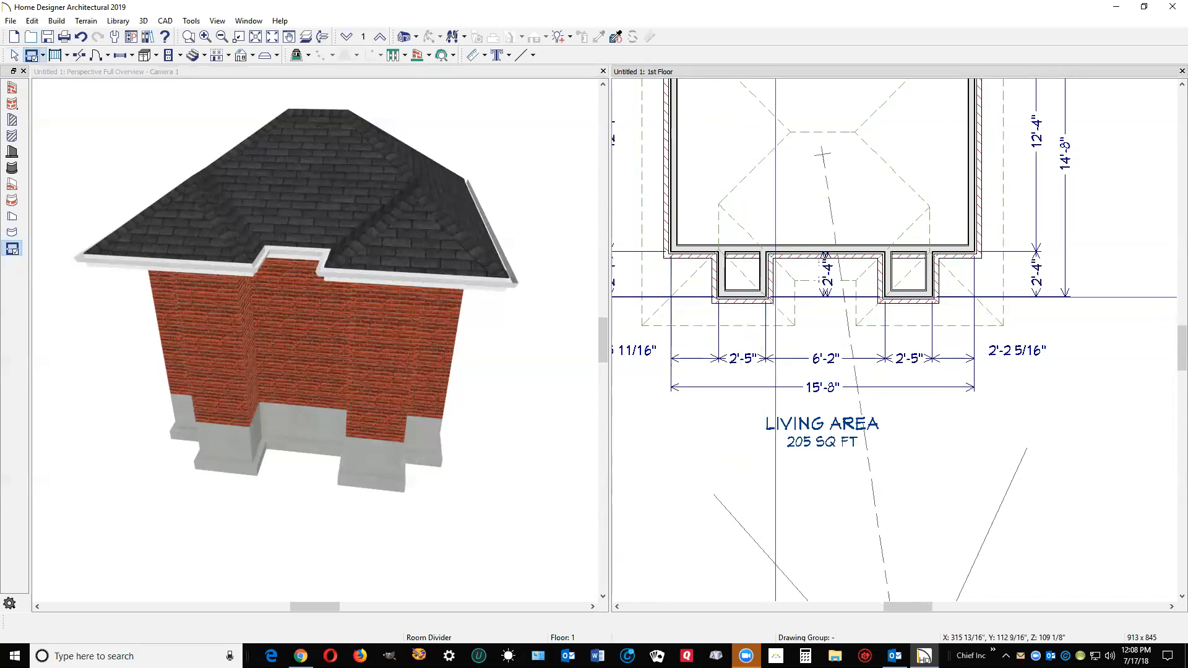
{"action": "left_click_drag", "start_coordinate": [767, 304], "coordinate": [883, 303]}
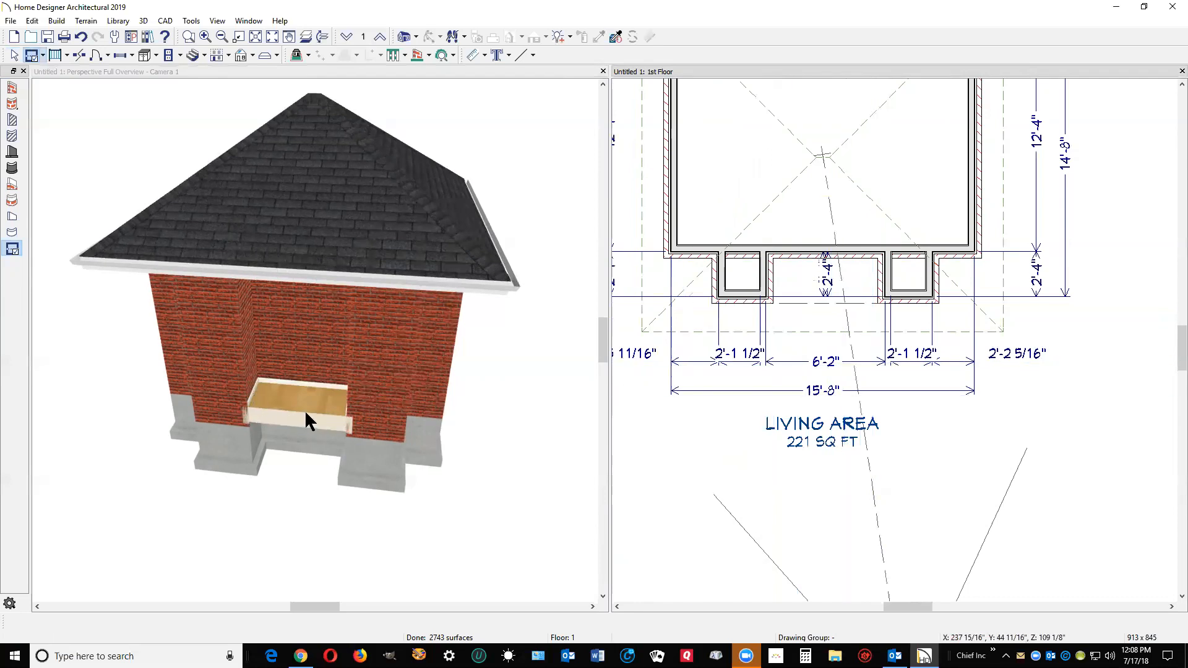
{"action": "key", "text": "space"}
Set the room type of the recess between the two bump-outs to Open Below.
{"action": "right_click", "coordinate": [799, 270]}
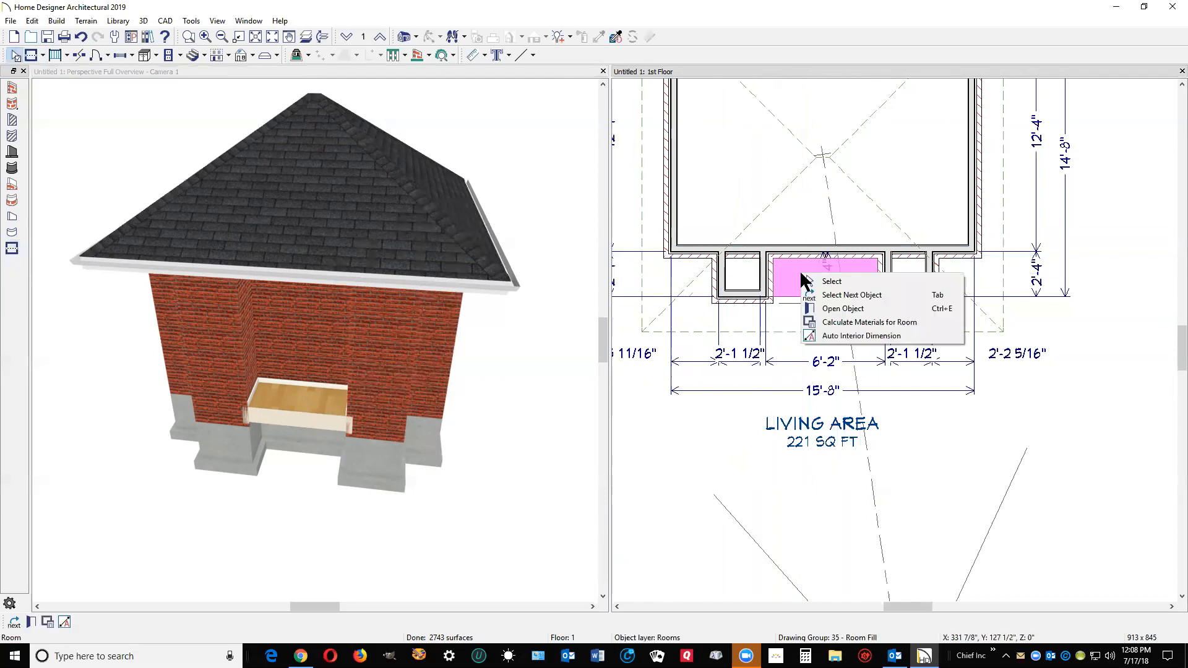
{"action": "left_click", "coordinate": [839, 308]}
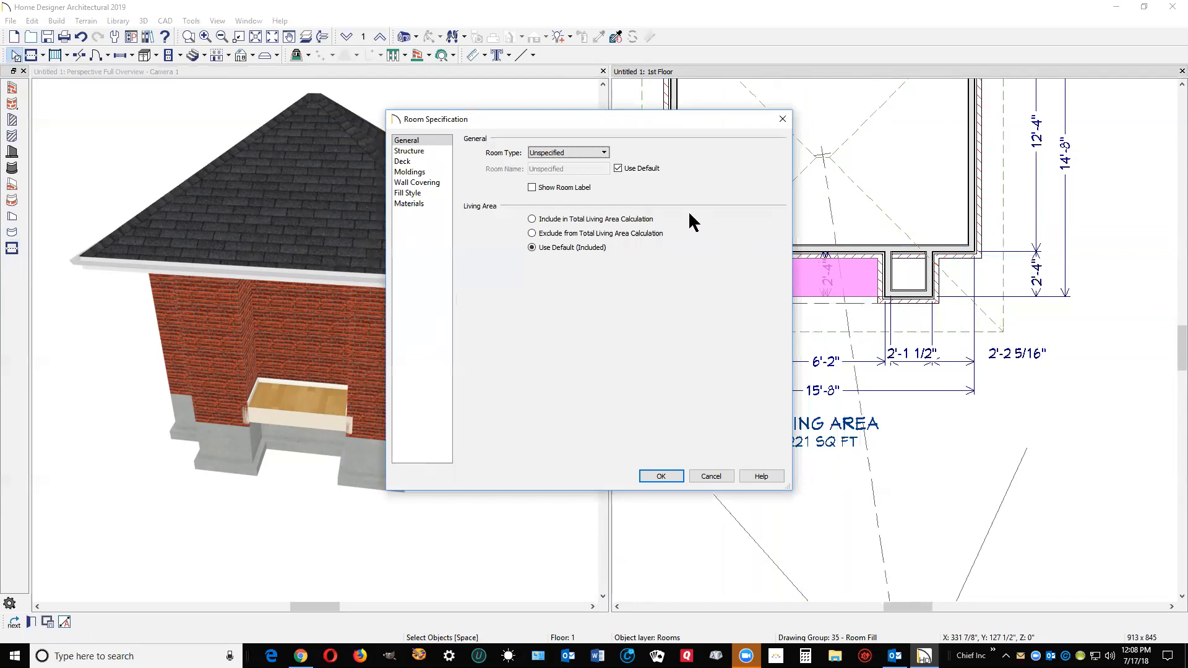
{"action": "left_click", "coordinate": [575, 153]}
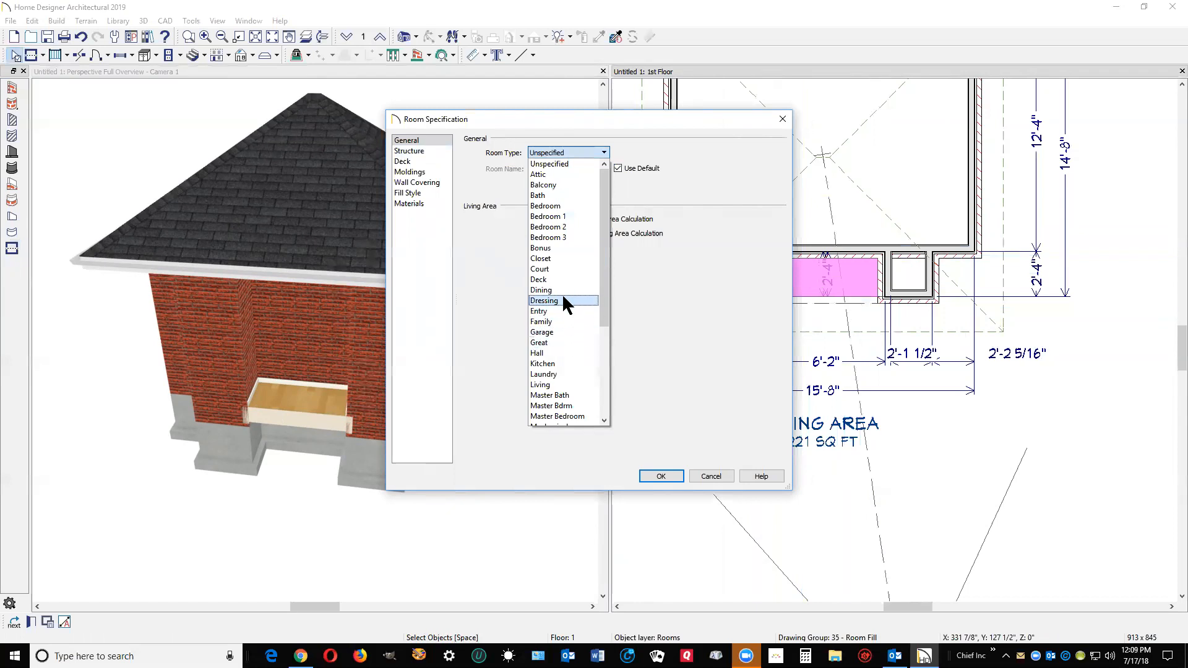
{"action": "scroll", "coordinate": [570, 318], "scroll_direction": "down", "scroll_amount": 2}
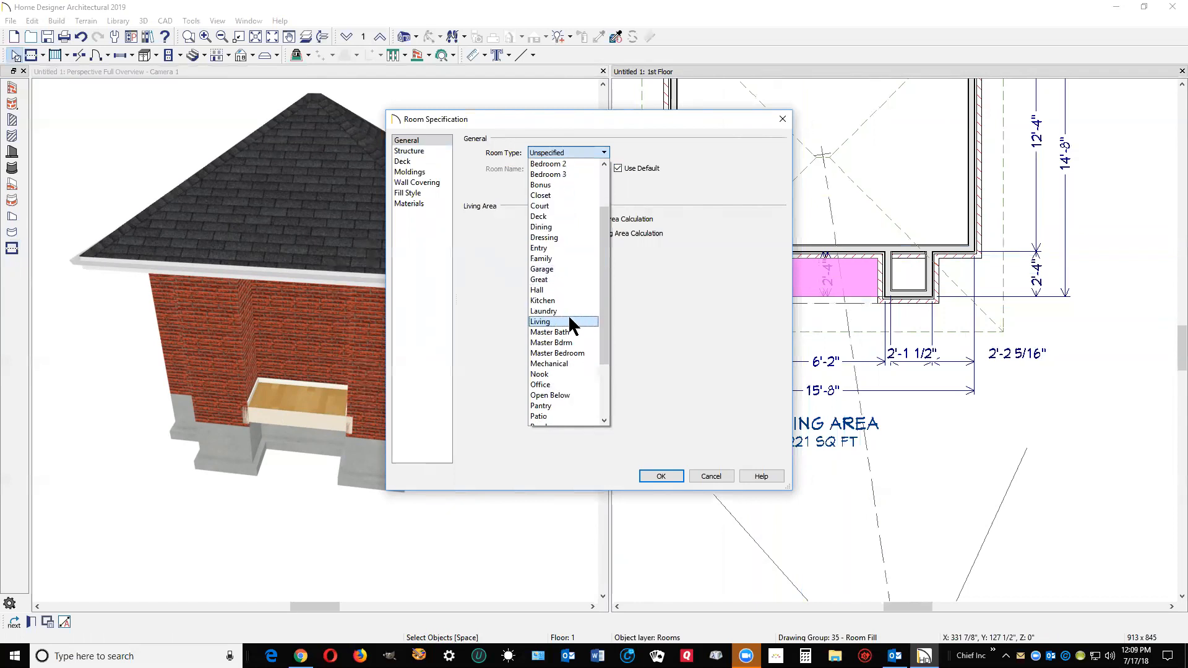
{"action": "left_click", "coordinate": [571, 395]}
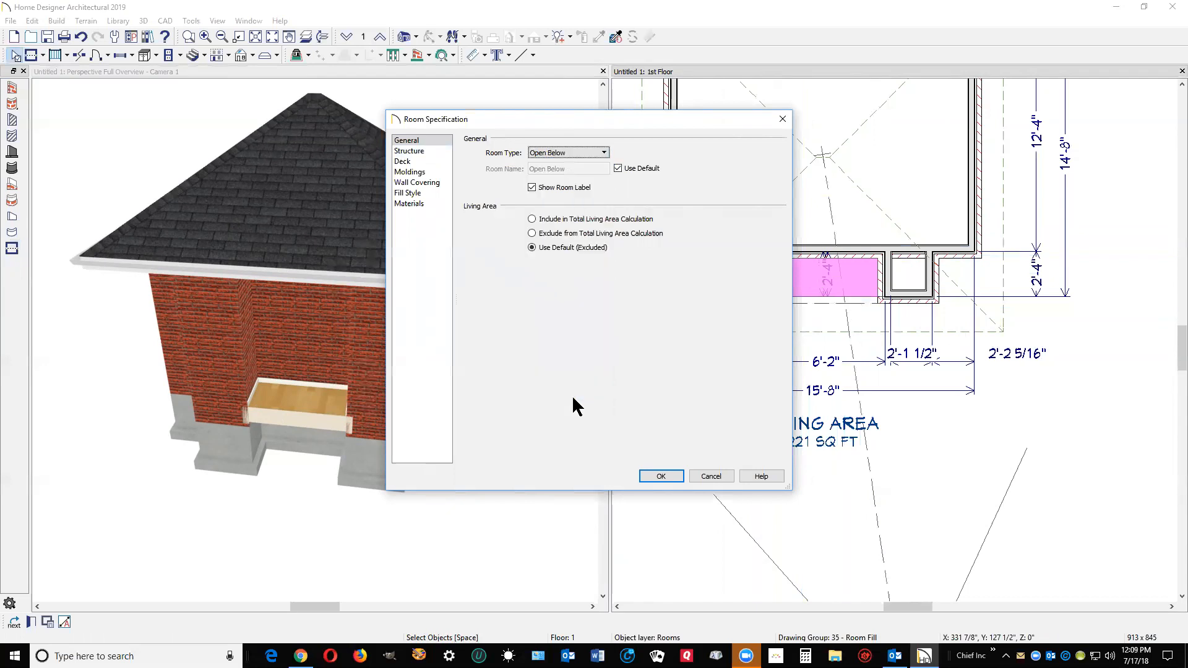
{"action": "left_click", "coordinate": [666, 478]}
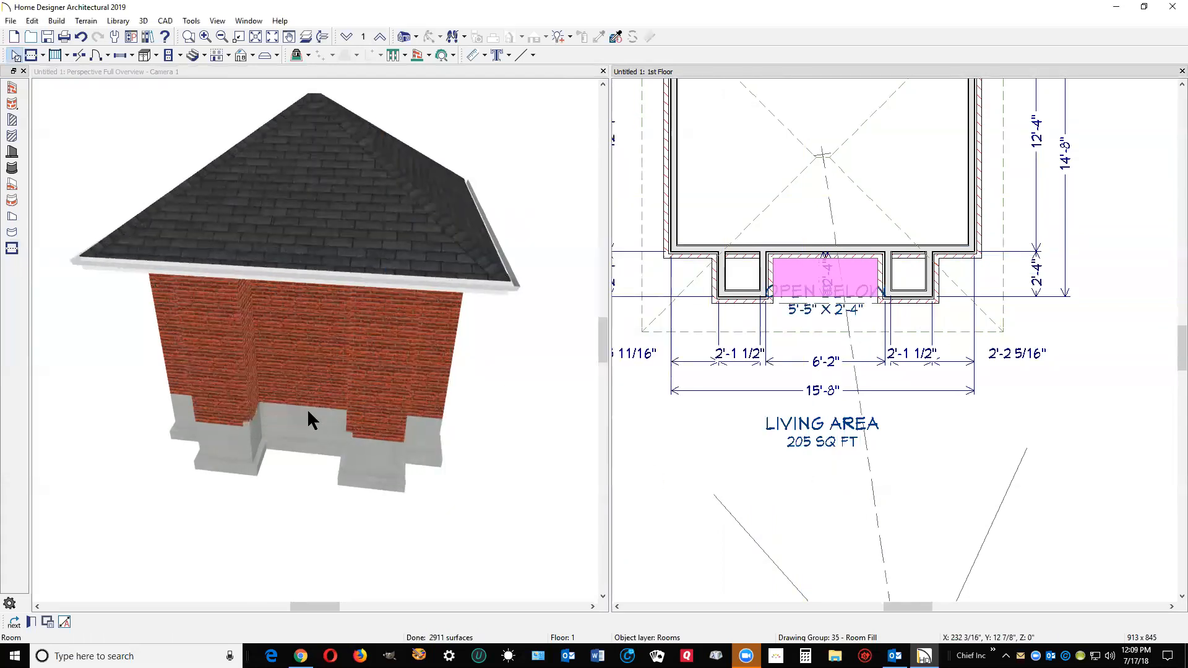
Turn off the room label for the Open Below room between the bump-outs.
{"action": "scroll", "coordinate": [893, 382], "scroll_direction": "down", "scroll_amount": 2}
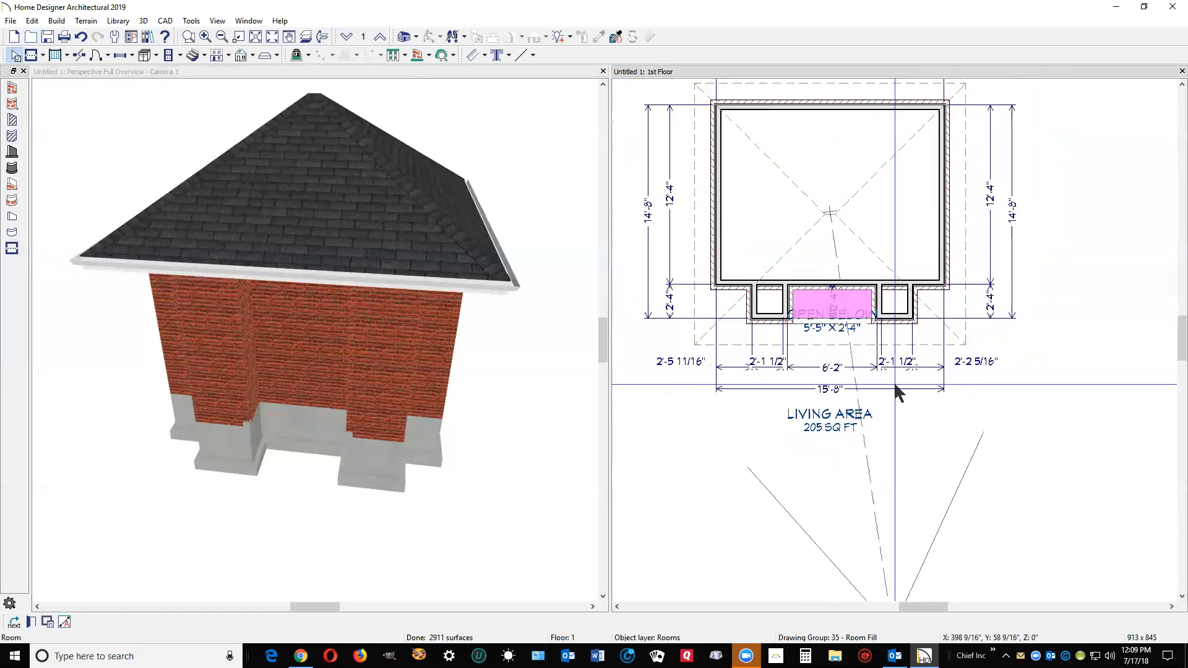
{"action": "scroll", "coordinate": [894, 337], "scroll_direction": "up", "scroll_amount": 2}
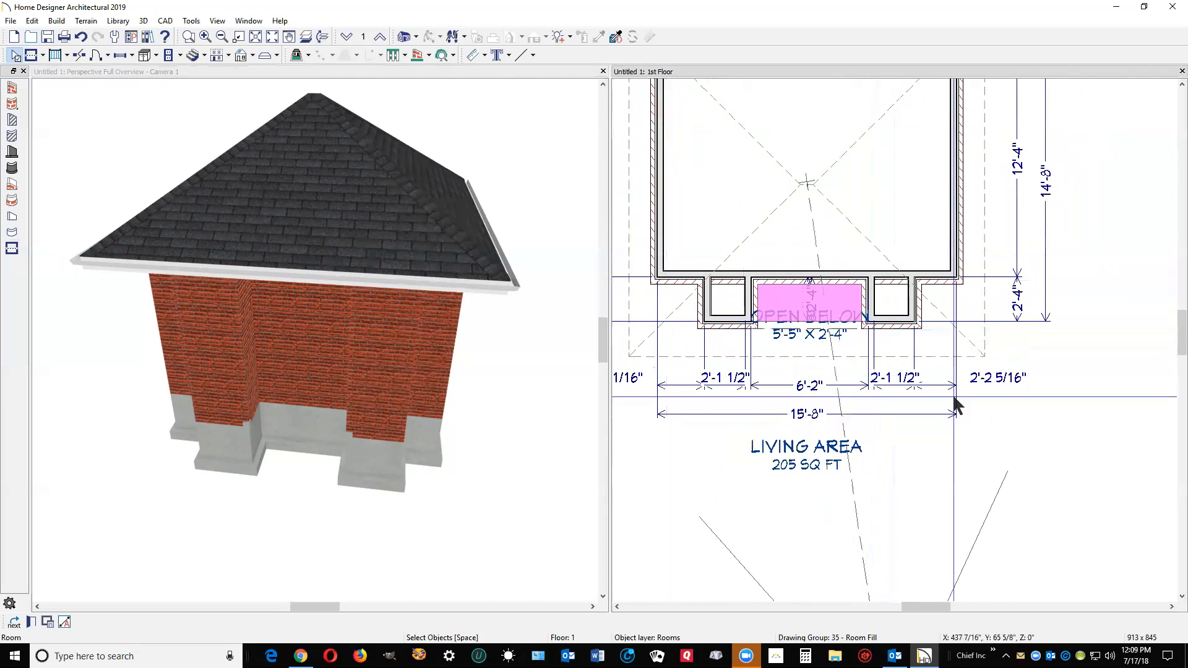
{"action": "left_click", "coordinate": [948, 357]}
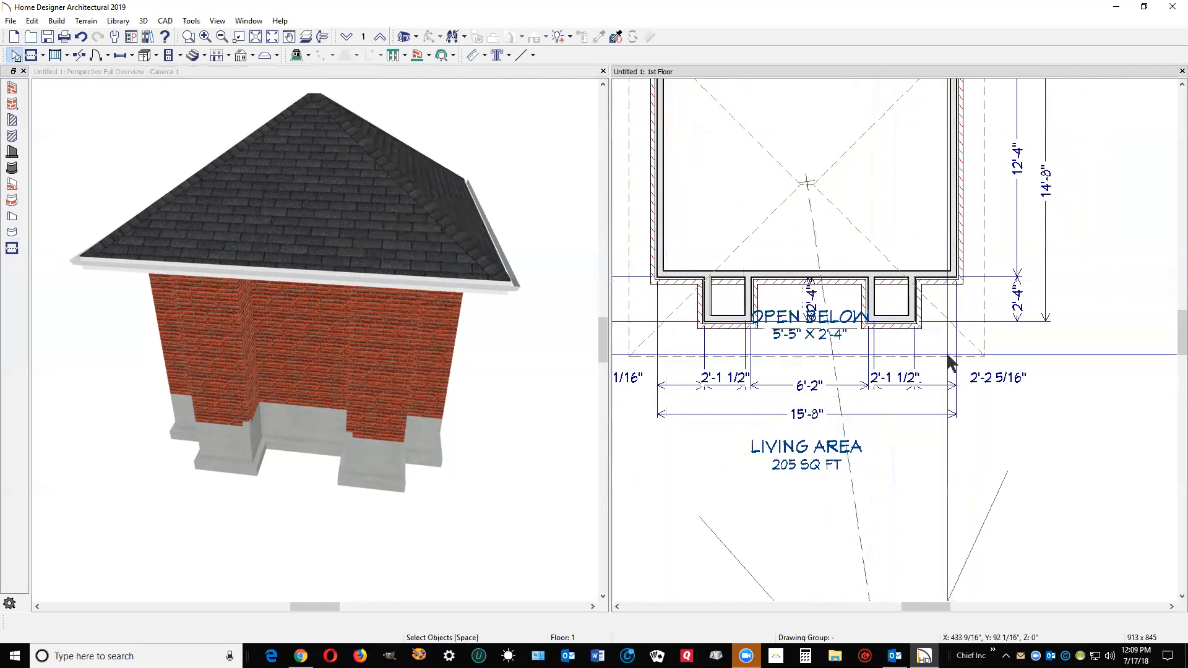
{"action": "left_click", "coordinate": [978, 303]}
{"action": "left_click", "coordinate": [975, 399]}
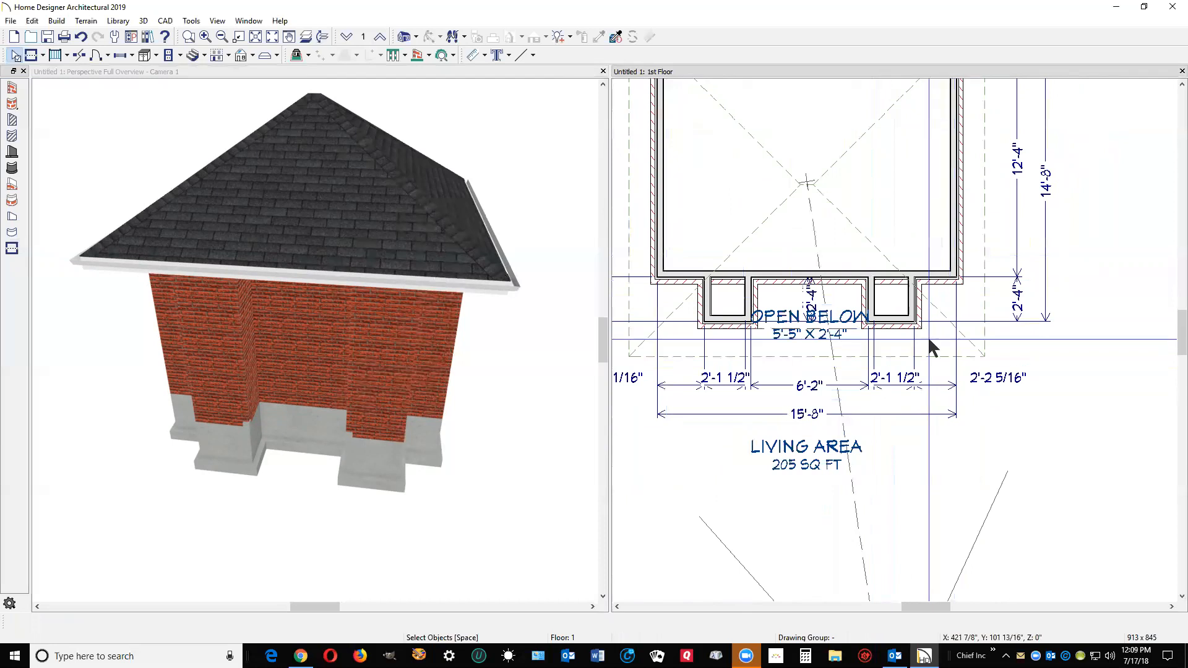
{"action": "right_click", "coordinate": [847, 298]}
{"action": "left_click", "coordinate": [886, 334]}
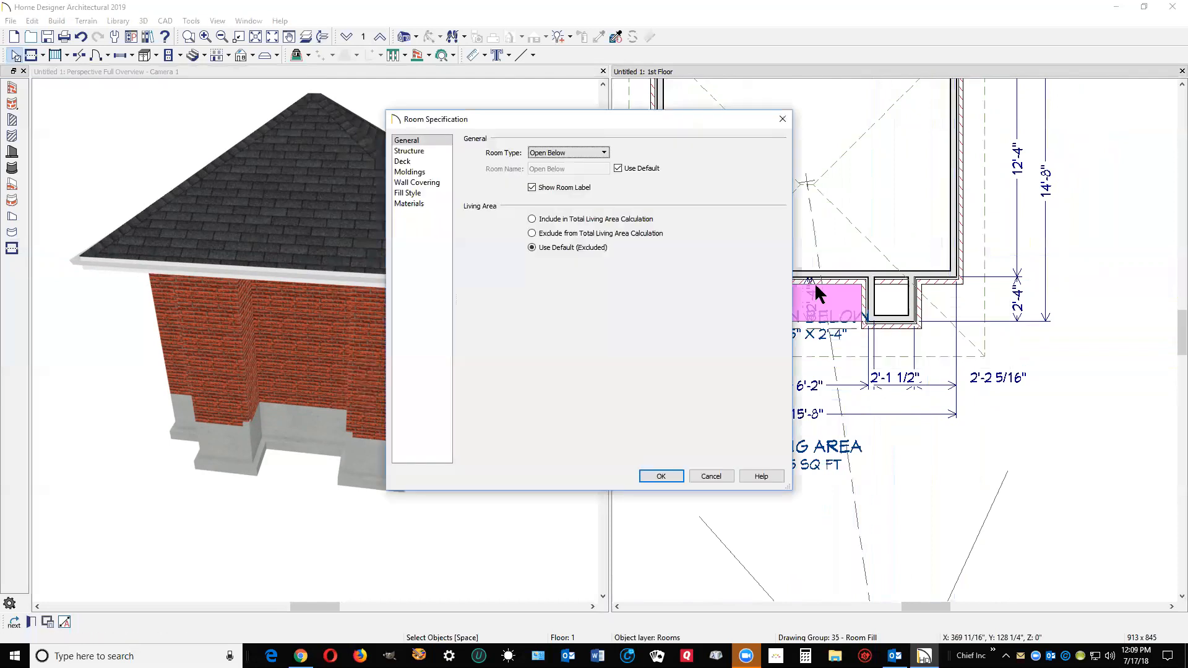
{"action": "left_click", "coordinate": [538, 187]}
{"action": "left_click", "coordinate": [662, 475]}
{"action": "left_click", "coordinate": [874, 466]}
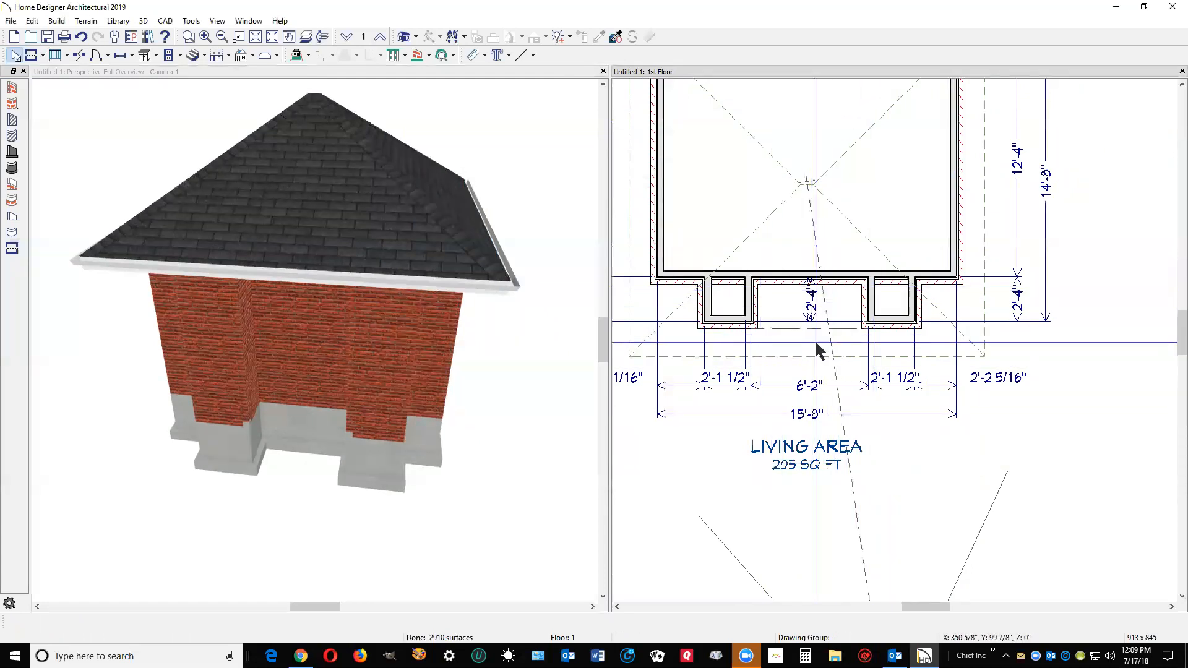
Turn off Auto Rebuild Roofs in the roof build settings, keeping the 8" pitch and 18" overhangs.
{"action": "scroll", "coordinate": [869, 339], "scroll_direction": "down", "scroll_amount": 2}
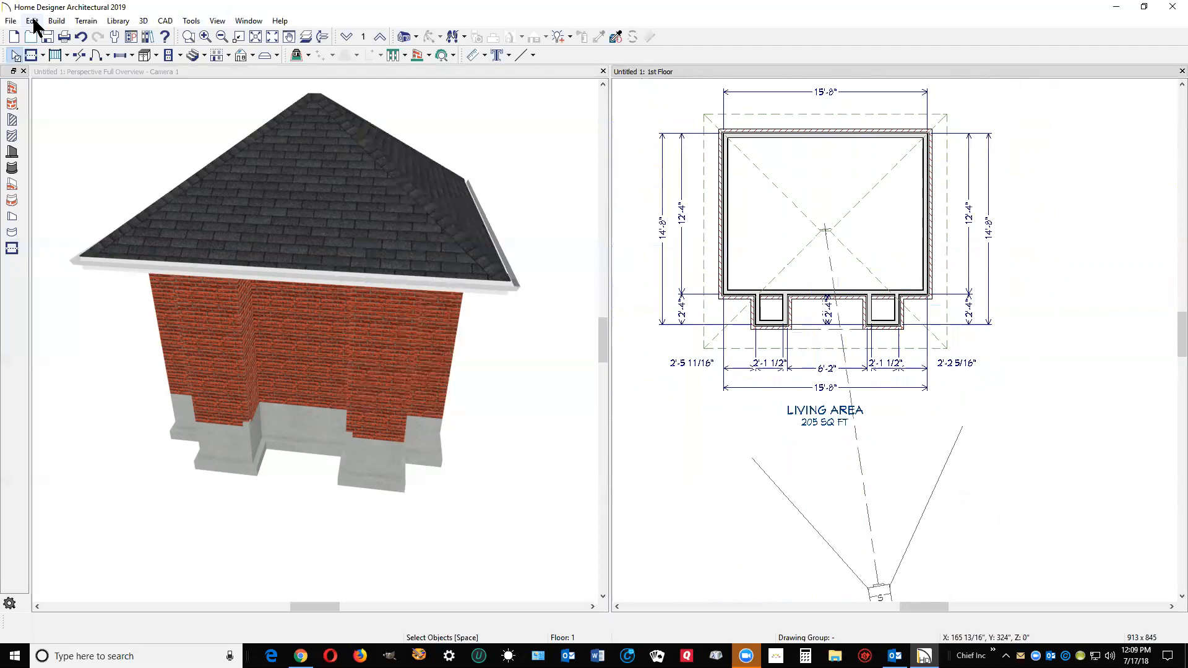
{"action": "left_click", "coordinate": [57, 20]}
{"action": "mouse_move", "coordinate": [109, 100]}
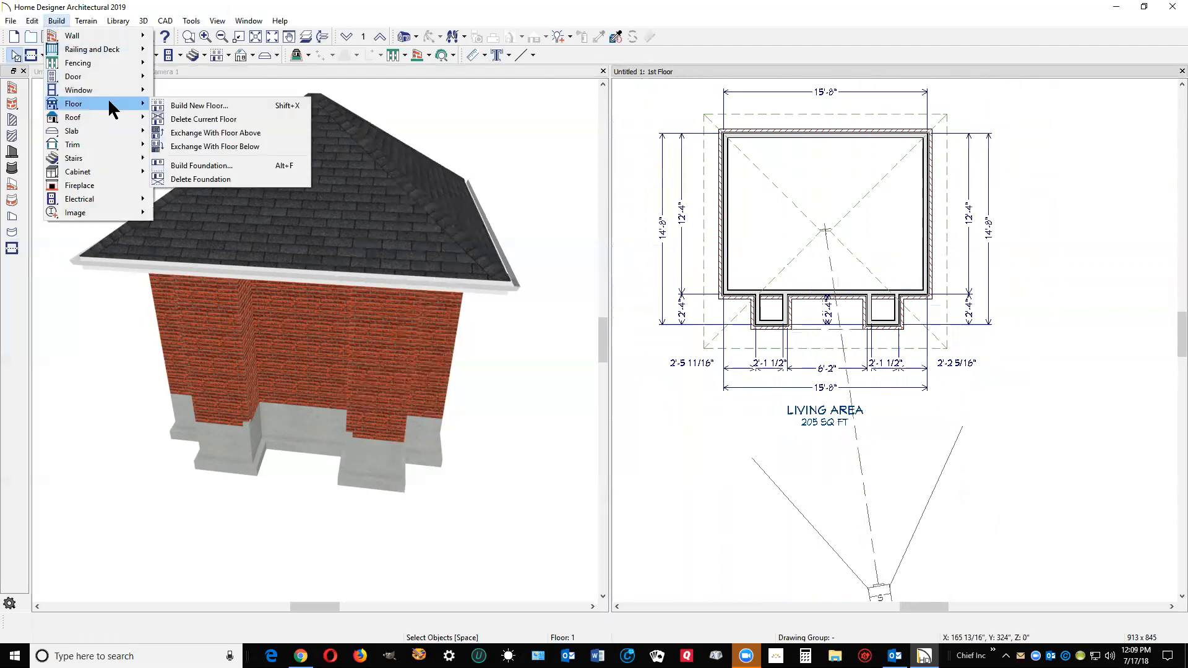
{"action": "mouse_move", "coordinate": [68, 38]}
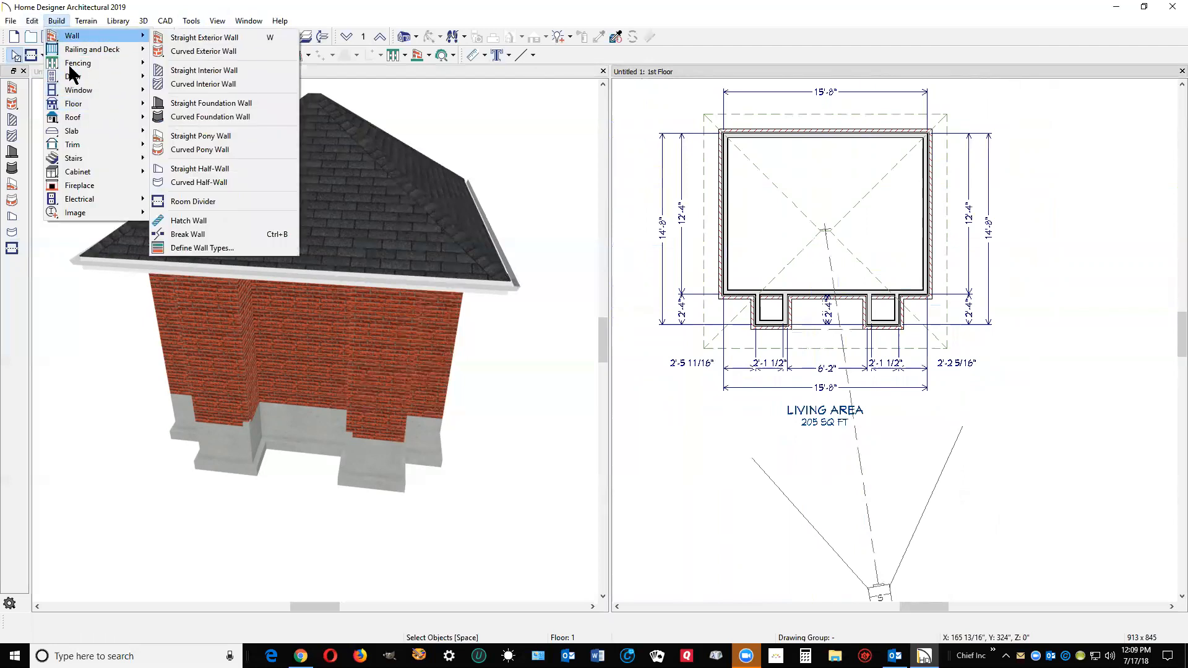
{"action": "mouse_move", "coordinate": [88, 117]}
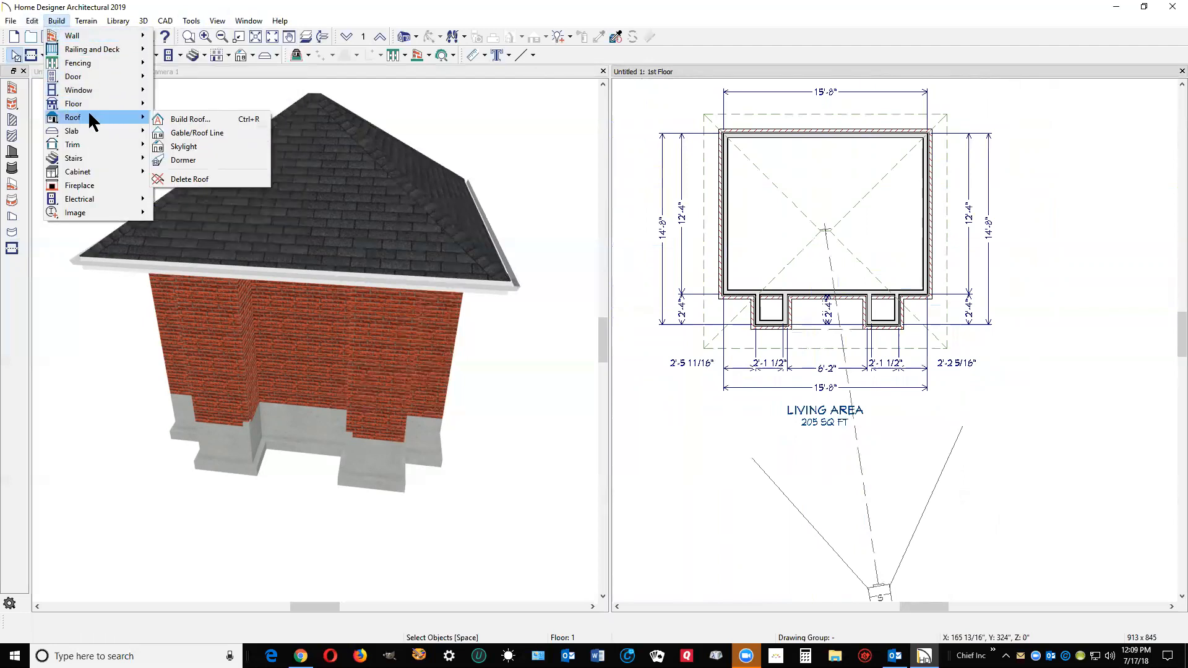
{"action": "left_click", "coordinate": [204, 125]}
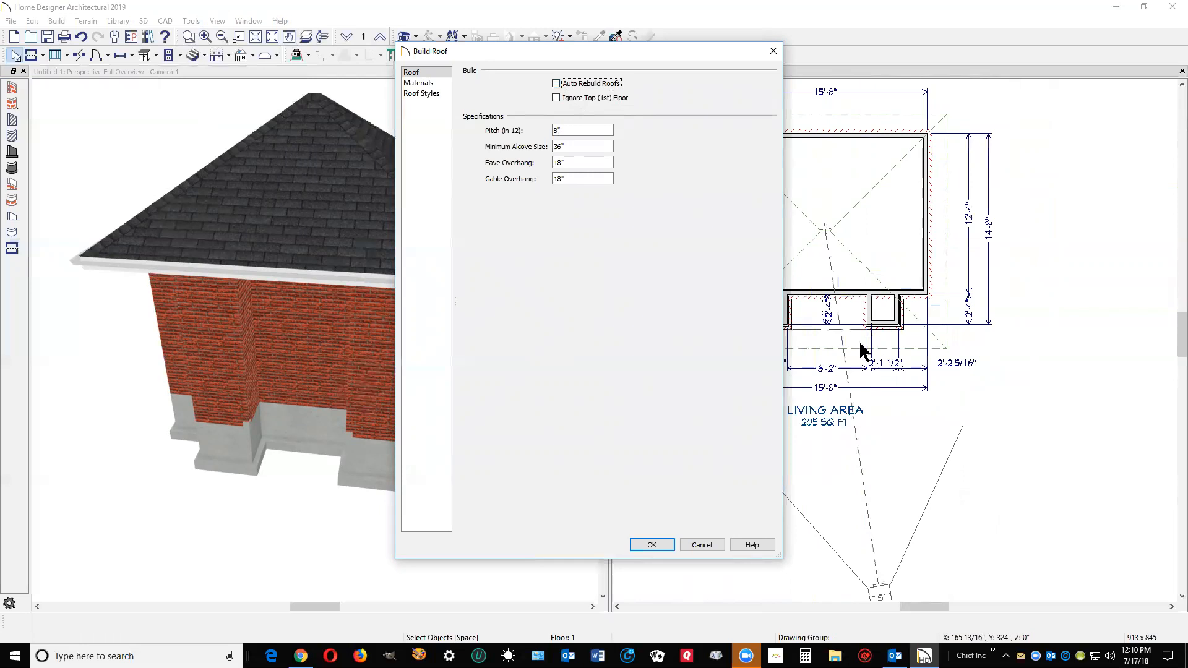
{"action": "left_click", "coordinate": [652, 545]}
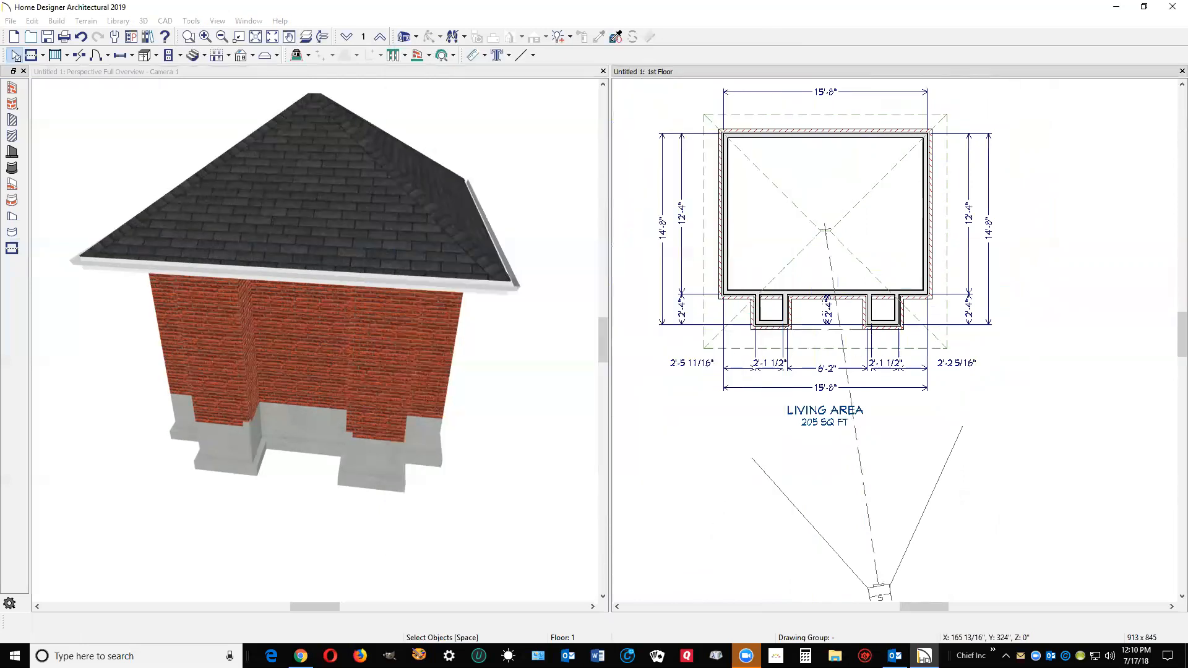
Delete the room divider that closes the recess between the two bump-outs.
{"action": "left_click", "coordinate": [868, 300]}
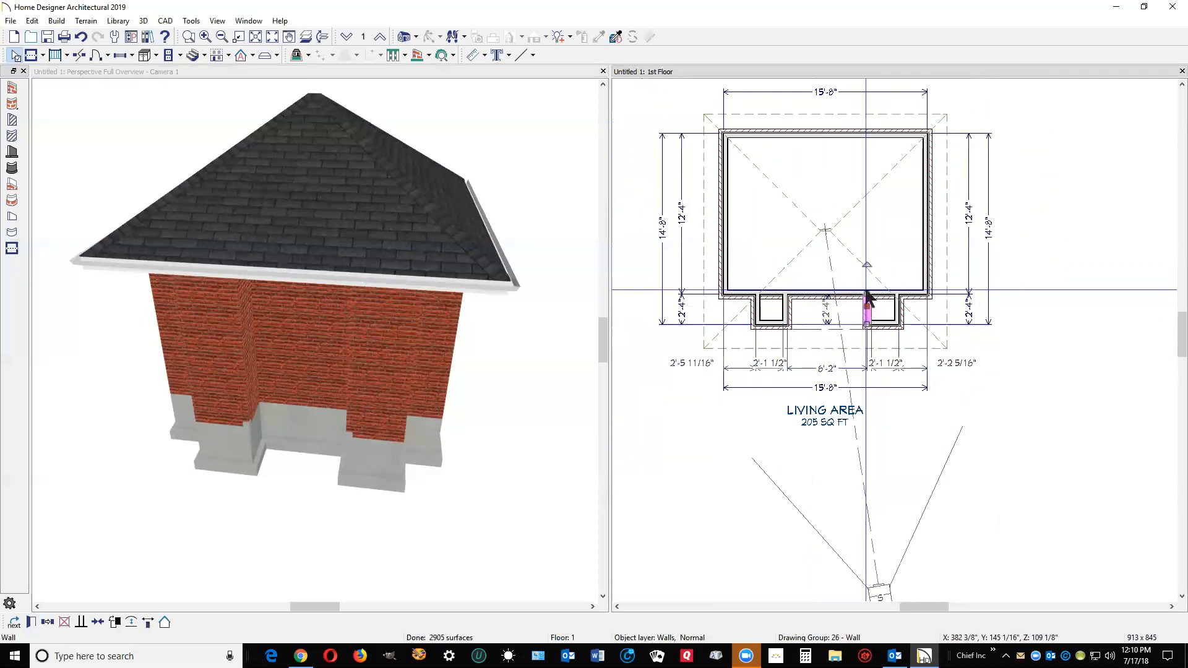
{"action": "left_click", "coordinate": [810, 327]}
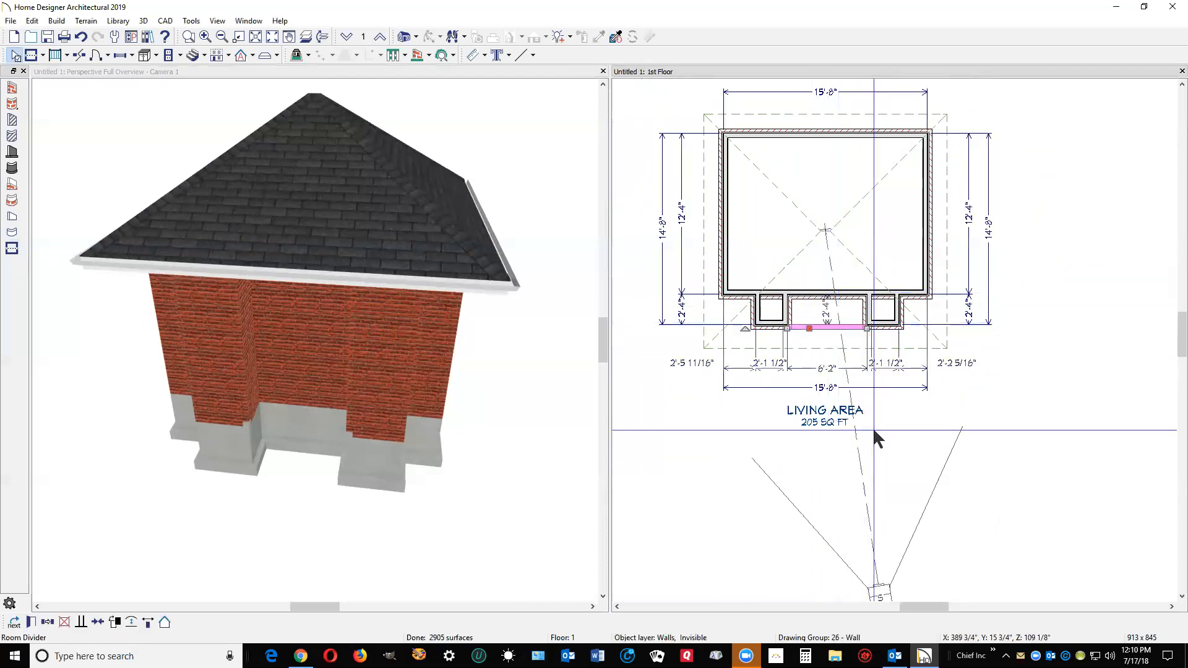
{"action": "key", "text": "Delete"}
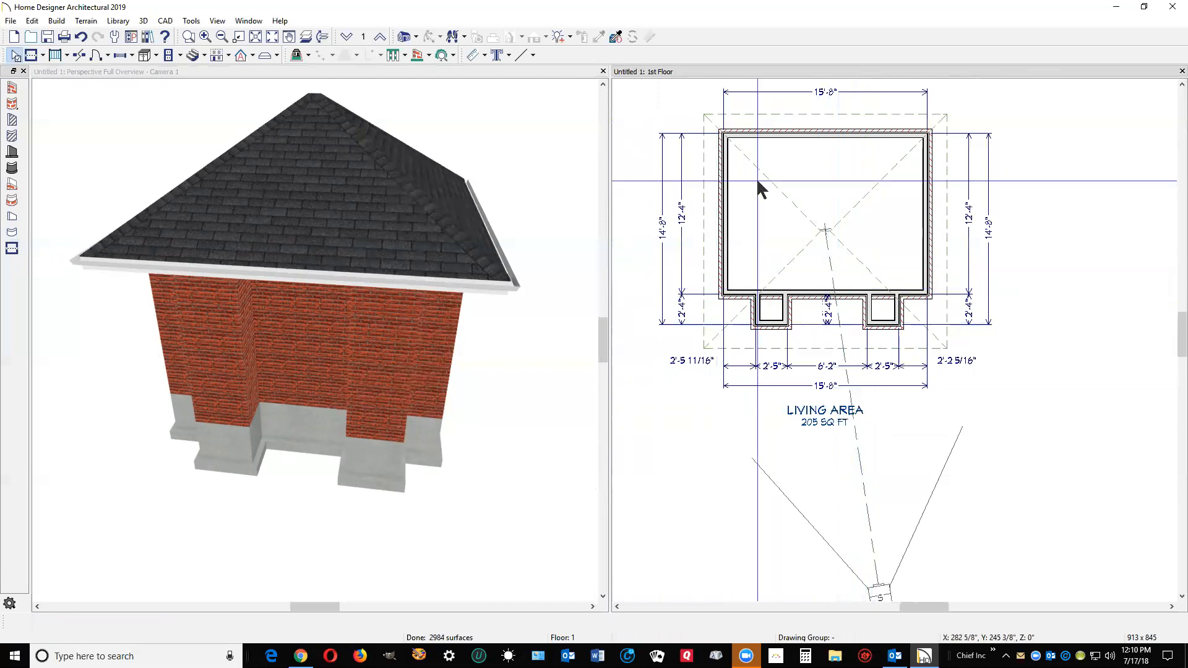
Create a terrain perimeter around the house.
{"action": "scroll", "coordinate": [777, 229], "scroll_direction": "down", "scroll_amount": 2}
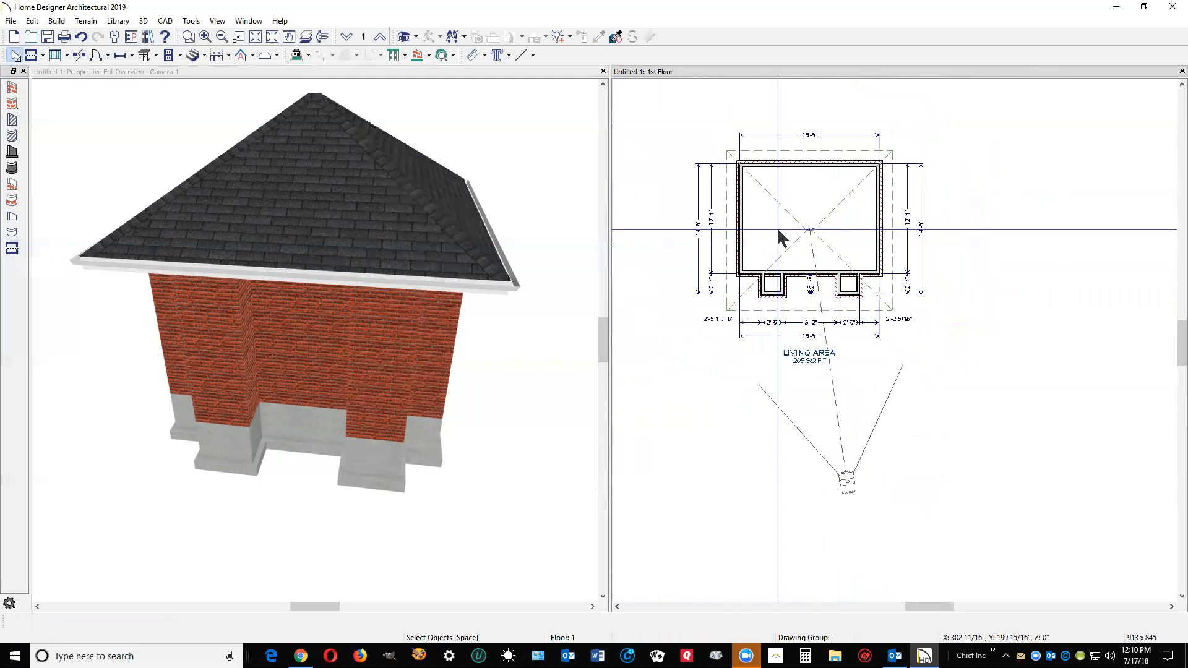
{"action": "scroll", "coordinate": [777, 228], "scroll_direction": "down", "scroll_amount": 1}
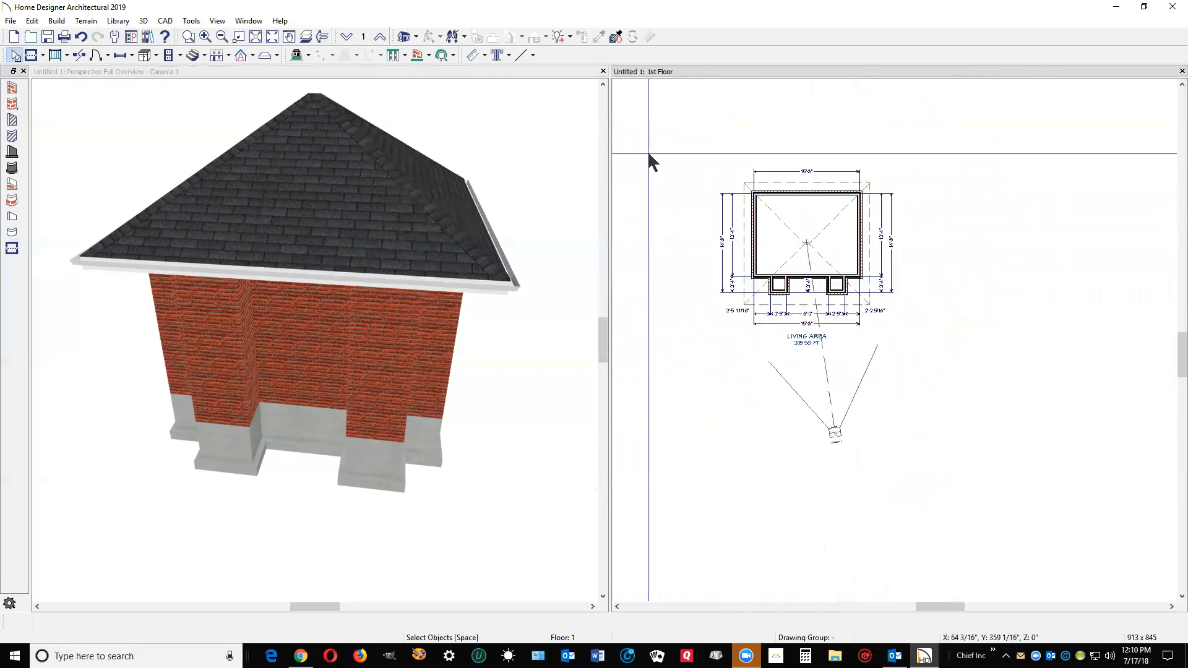
{"action": "left_click", "coordinate": [87, 21]}
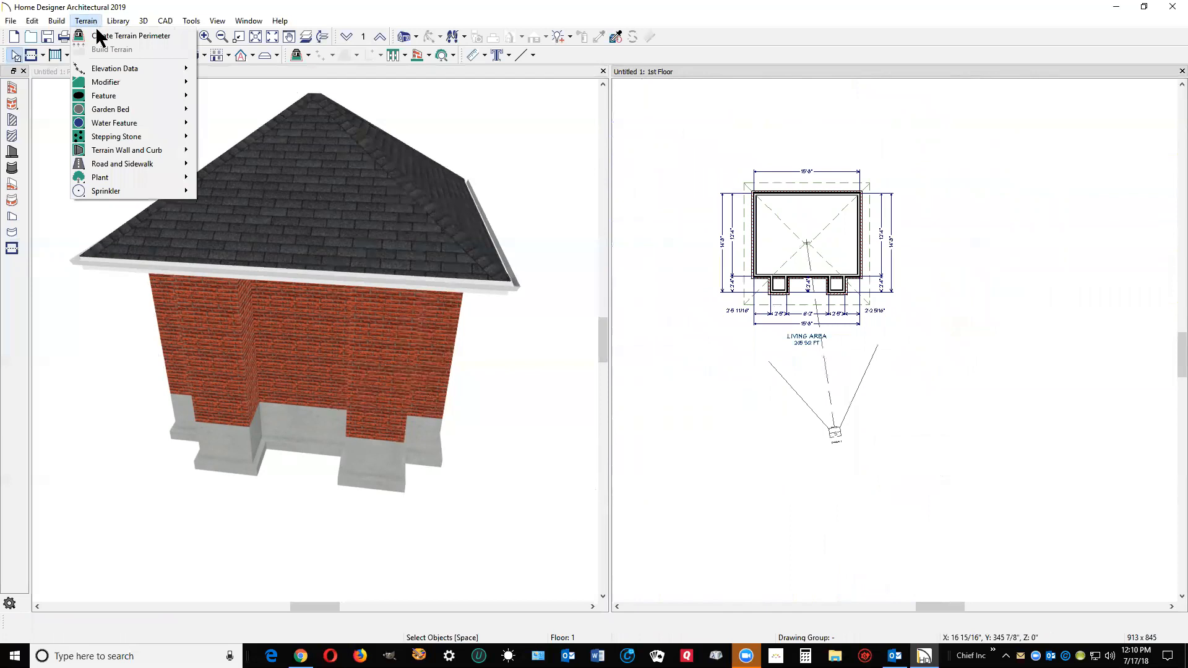
{"action": "left_click", "coordinate": [114, 36]}
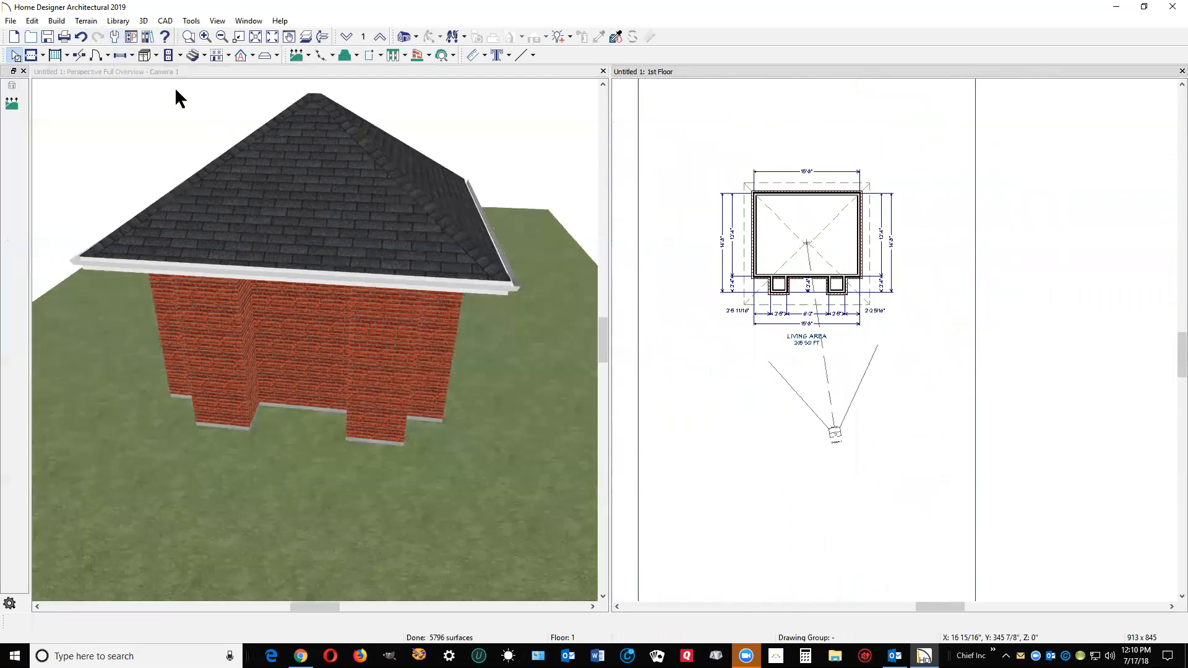
Turn off the automatic subfloor height above terrain and set it to 7" in the terrain specification.
{"action": "scroll", "coordinate": [714, 335], "scroll_direction": "down", "scroll_amount": 1}
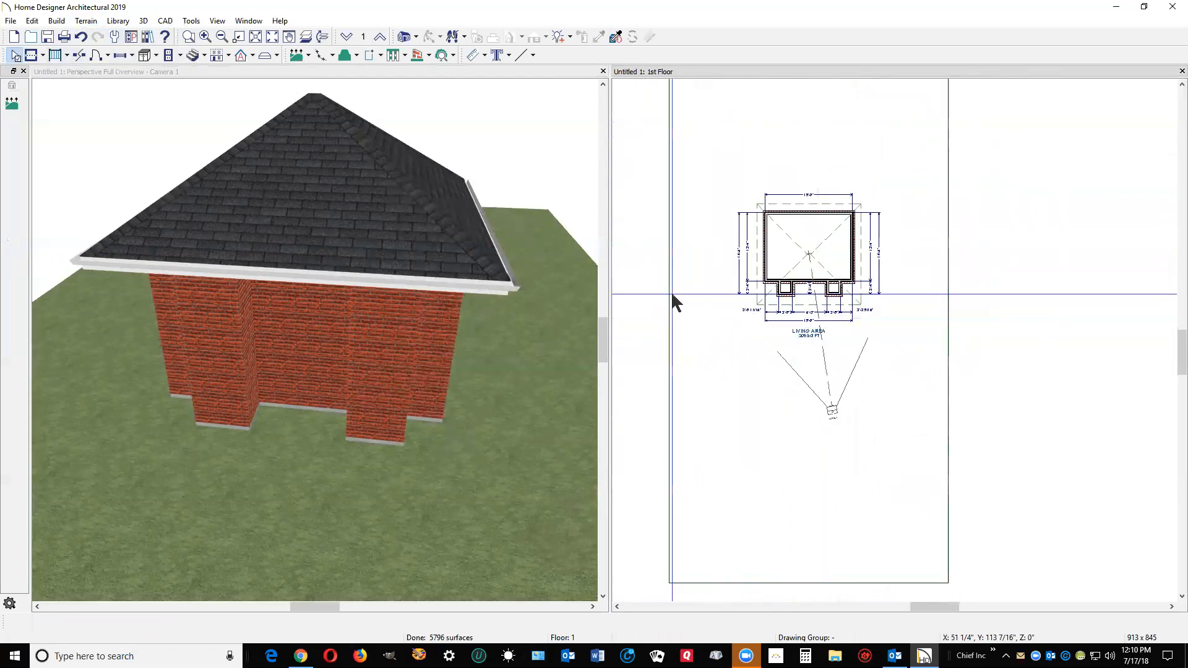
{"action": "left_click", "coordinate": [671, 297]}
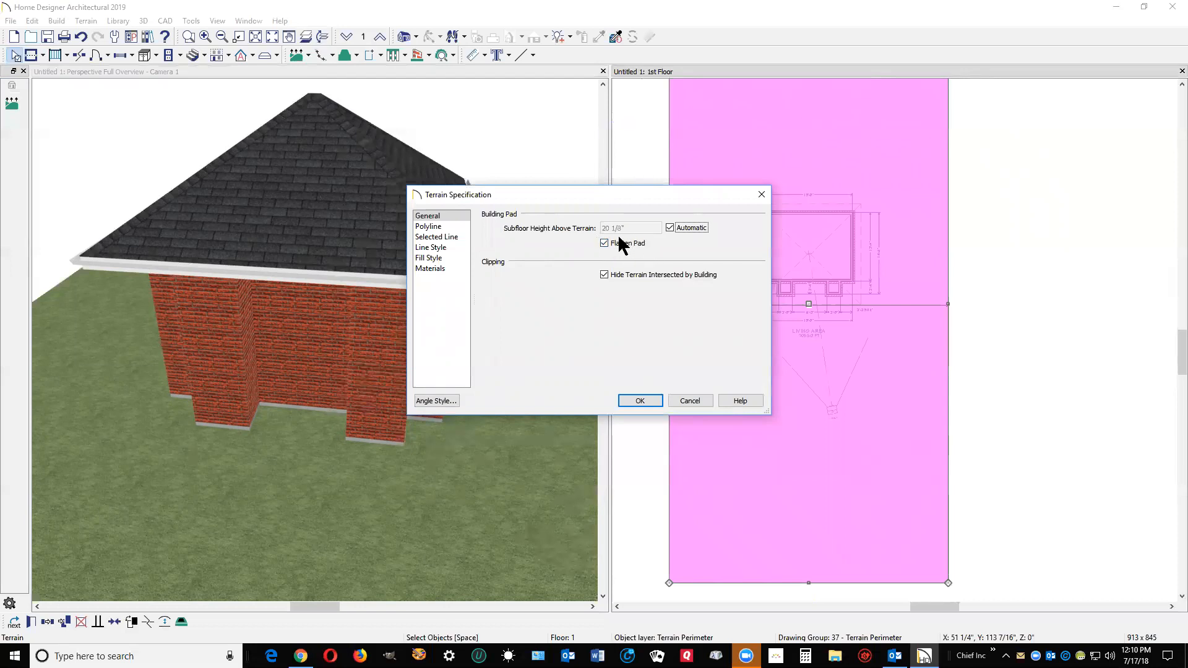
{"action": "left_click", "coordinate": [670, 228]}
{"action": "left_click", "coordinate": [648, 229]}
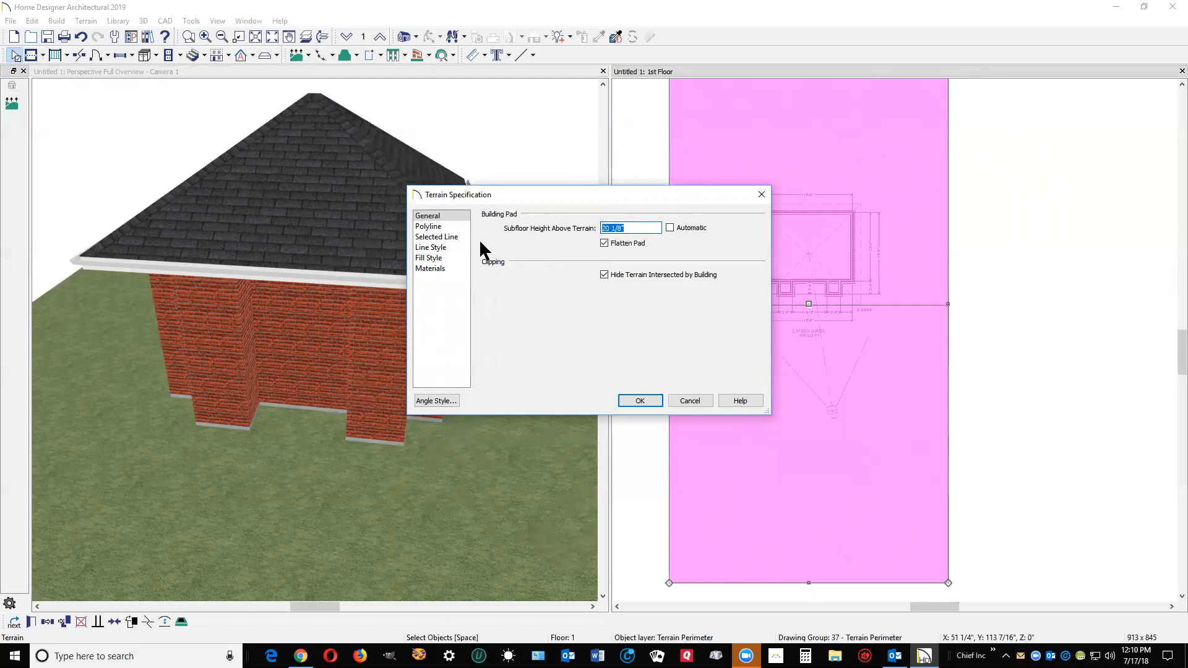
{"action": "type", "text": "0"}
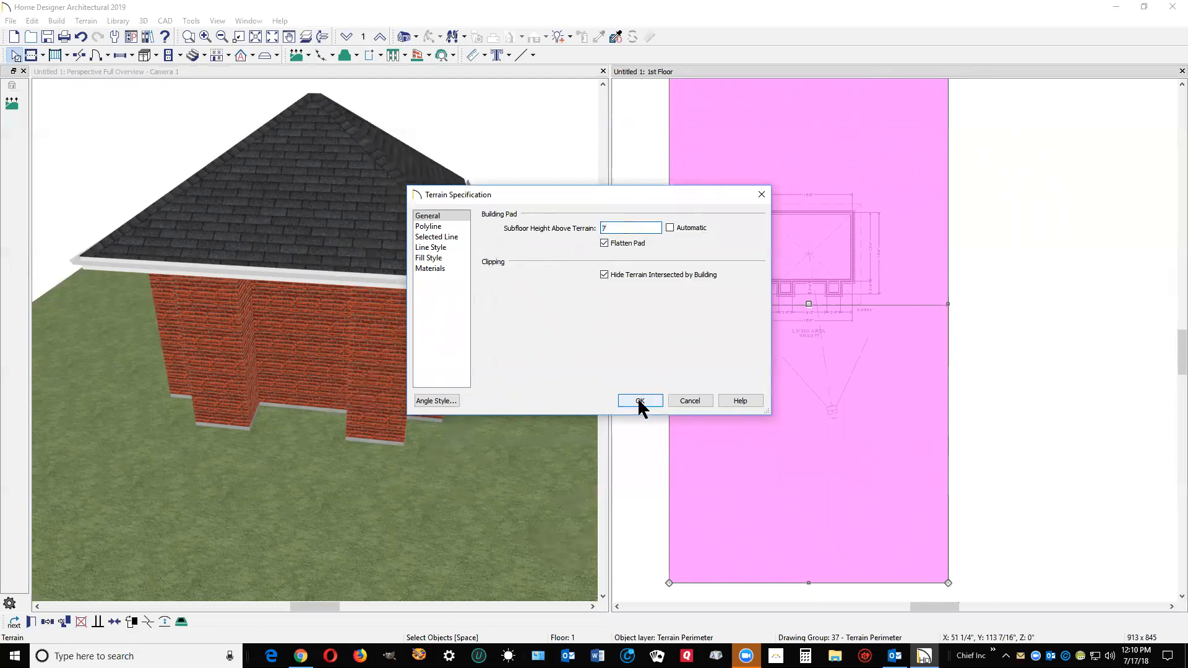
{"action": "left_click", "coordinate": [639, 400]}
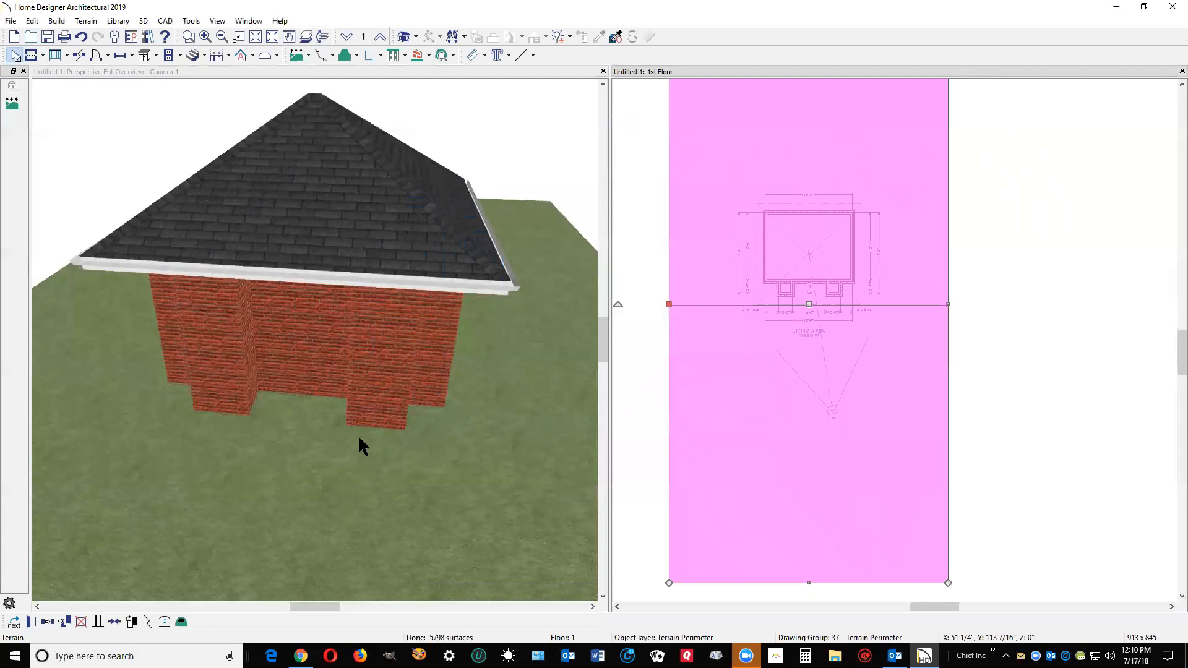
View the front wall in the 3D camera from near ground level and set the terrain's subfloor height above terrain to 14".
{"action": "scroll", "coordinate": [730, 215], "scroll_direction": "down", "scroll_amount": 3}
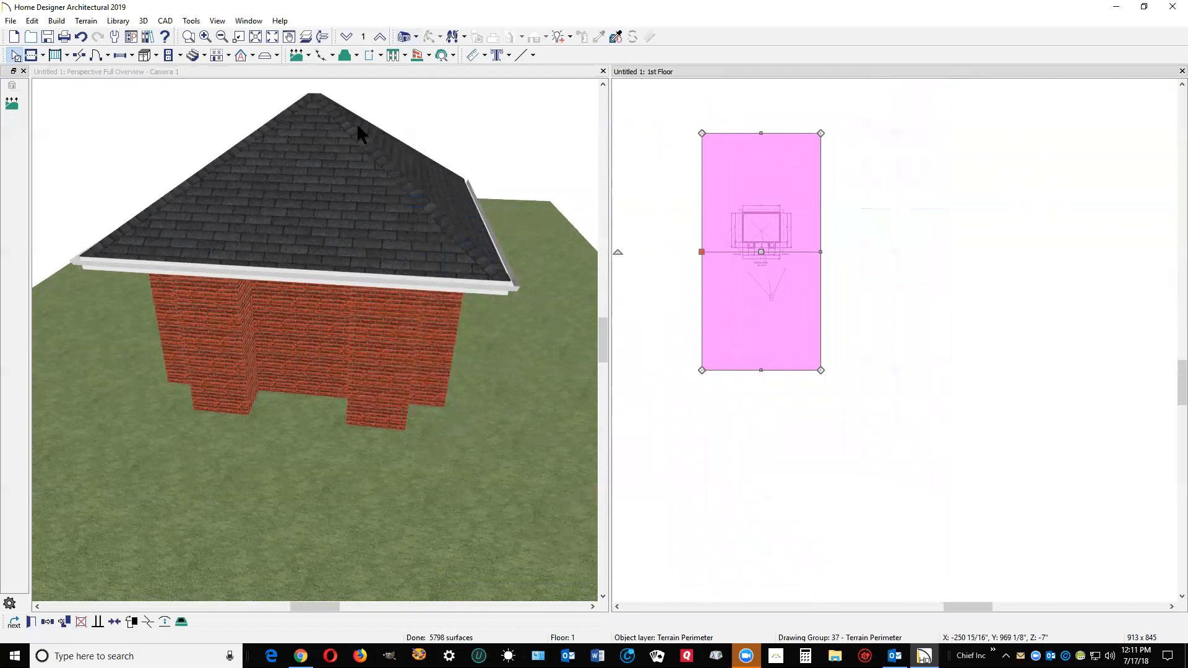
{"action": "left_click", "coordinate": [323, 88]}
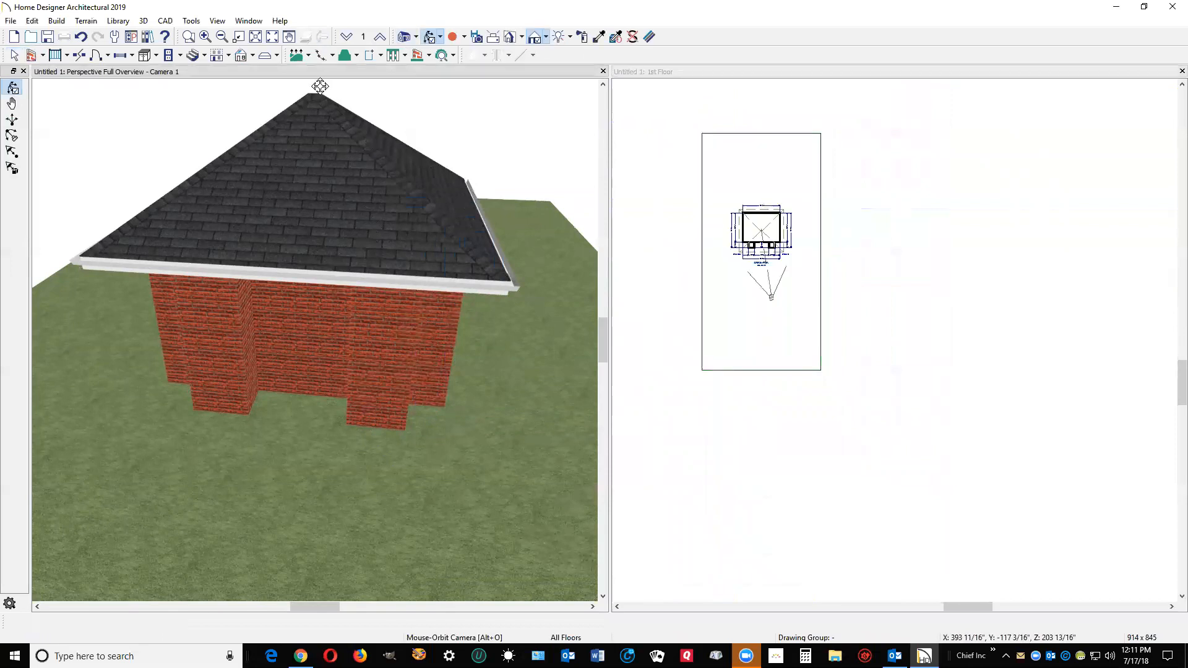
{"action": "left_click_drag", "start_coordinate": [384, 241], "coordinate": [410, 178]}
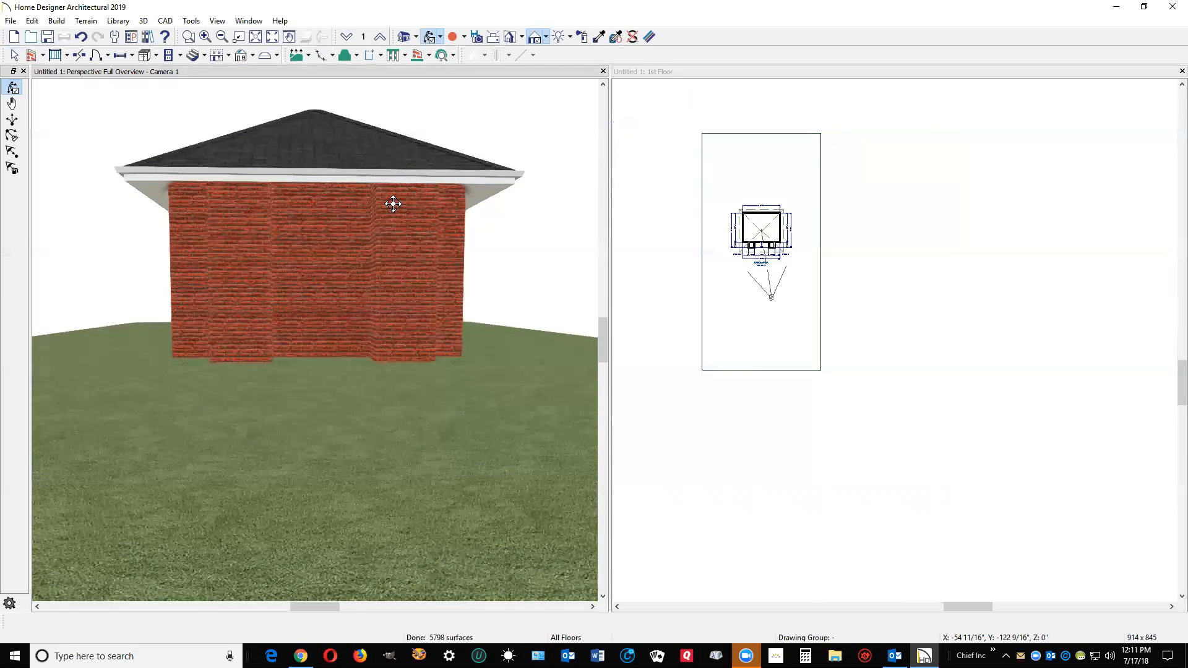
{"action": "key", "text": "space"}
{"action": "left_click", "coordinate": [348, 411]}
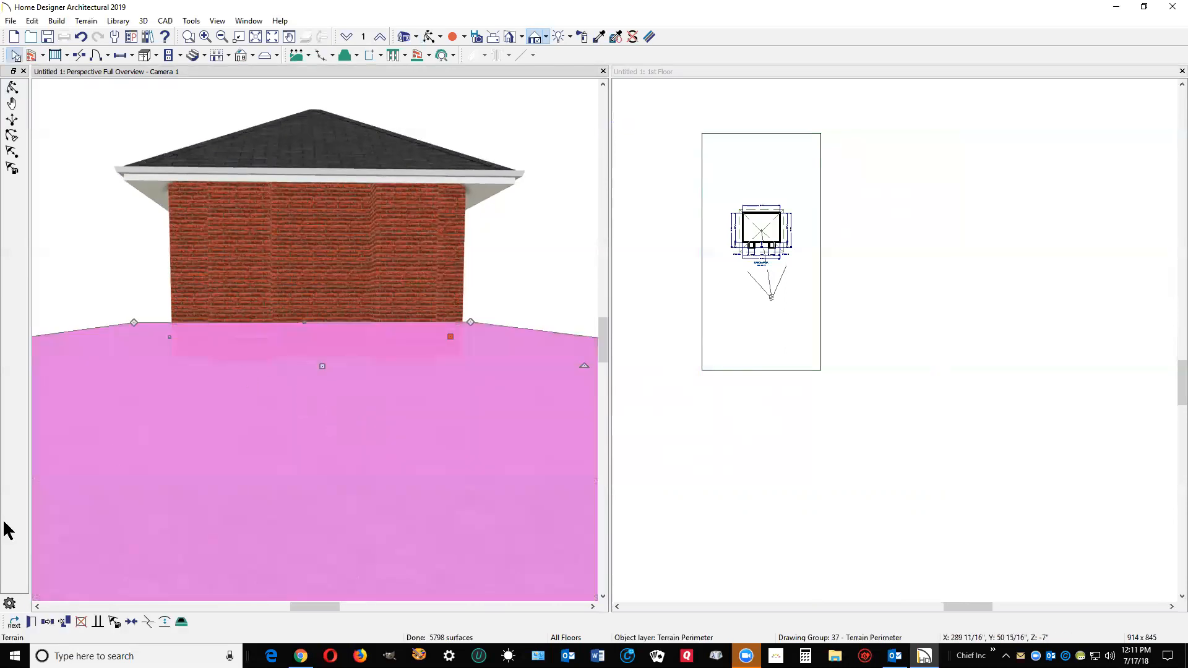
{"action": "left_click", "coordinate": [31, 622]}
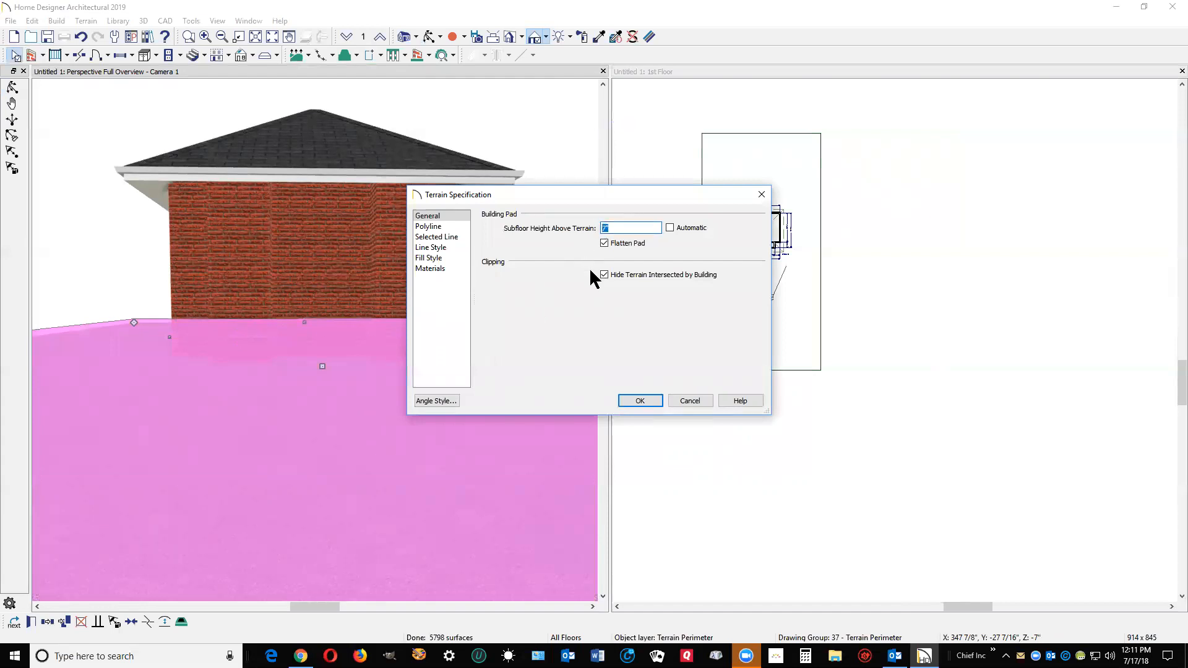
{"action": "type", "text": "14"}
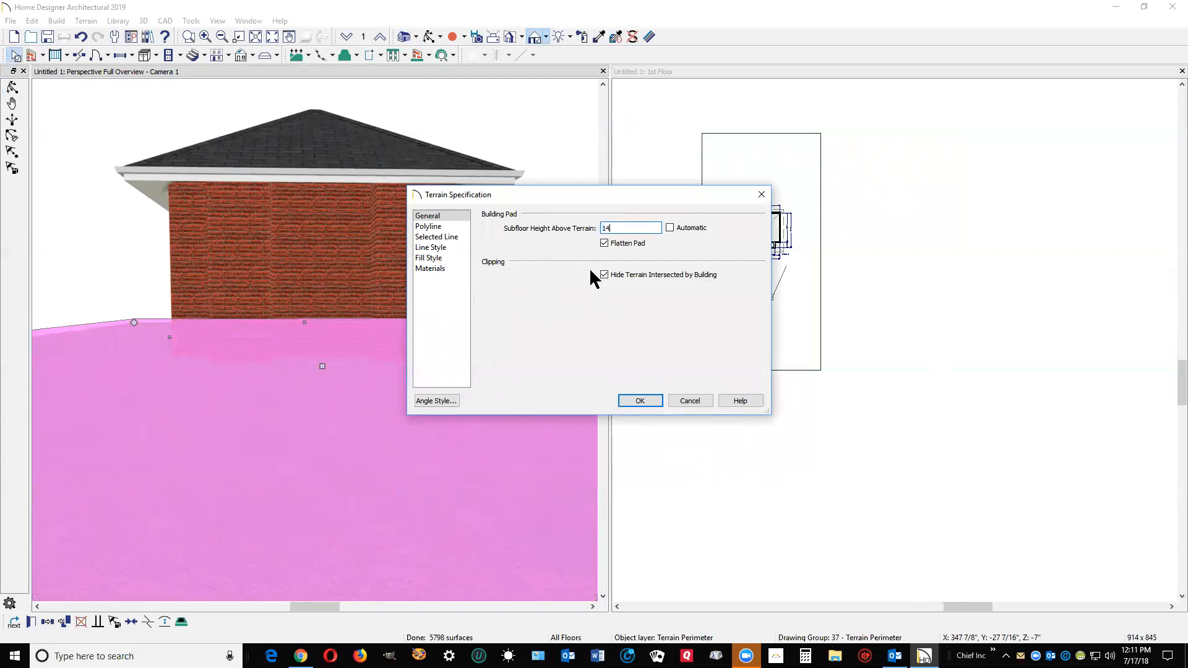
{"action": "left_click", "coordinate": [640, 400]}
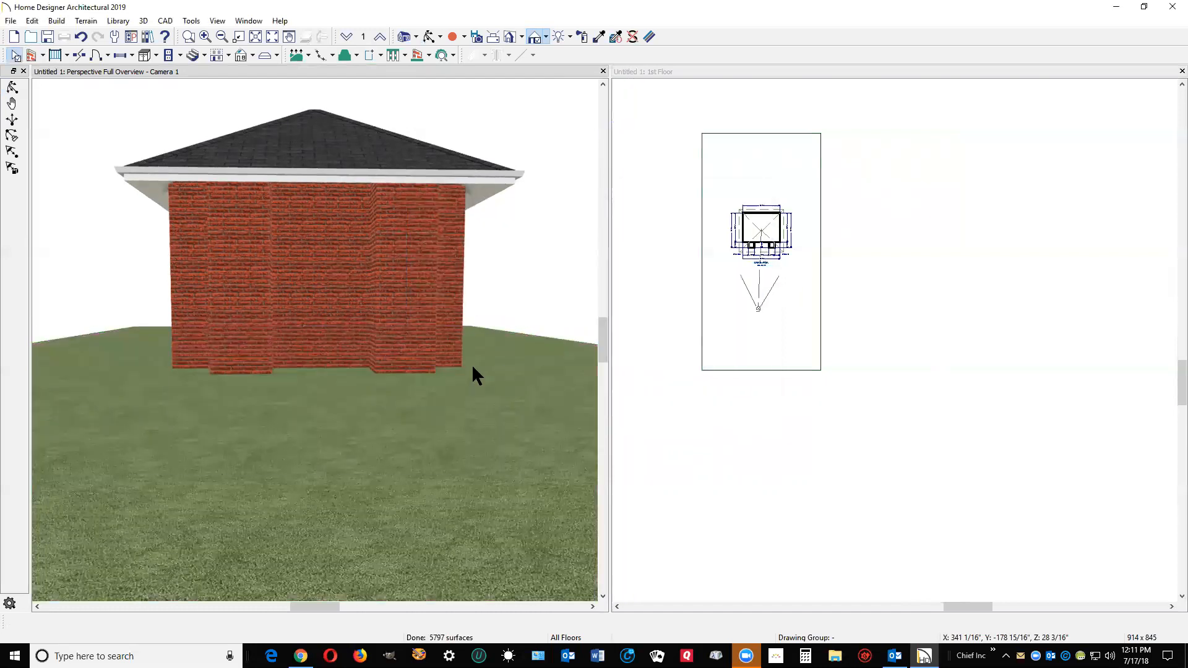
Set the terrain's subfloor height above terrain to 20".
{"action": "double_click", "coordinate": [316, 317]}
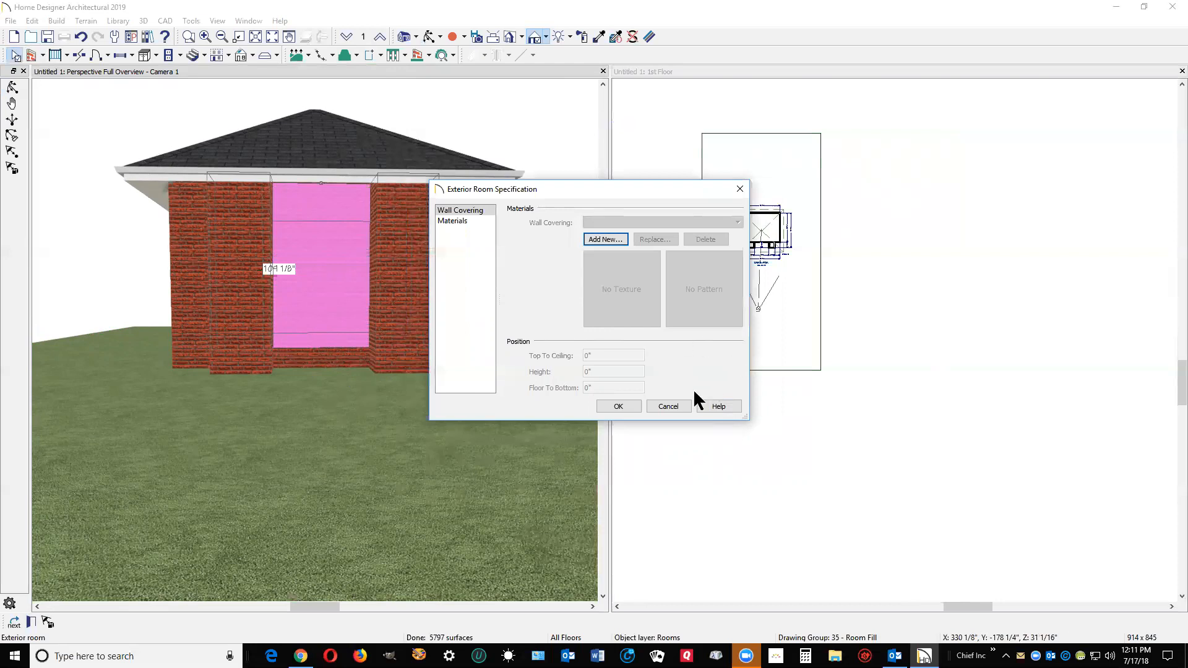
{"action": "left_click", "coordinate": [667, 405]}
{"action": "left_click", "coordinate": [297, 452]}
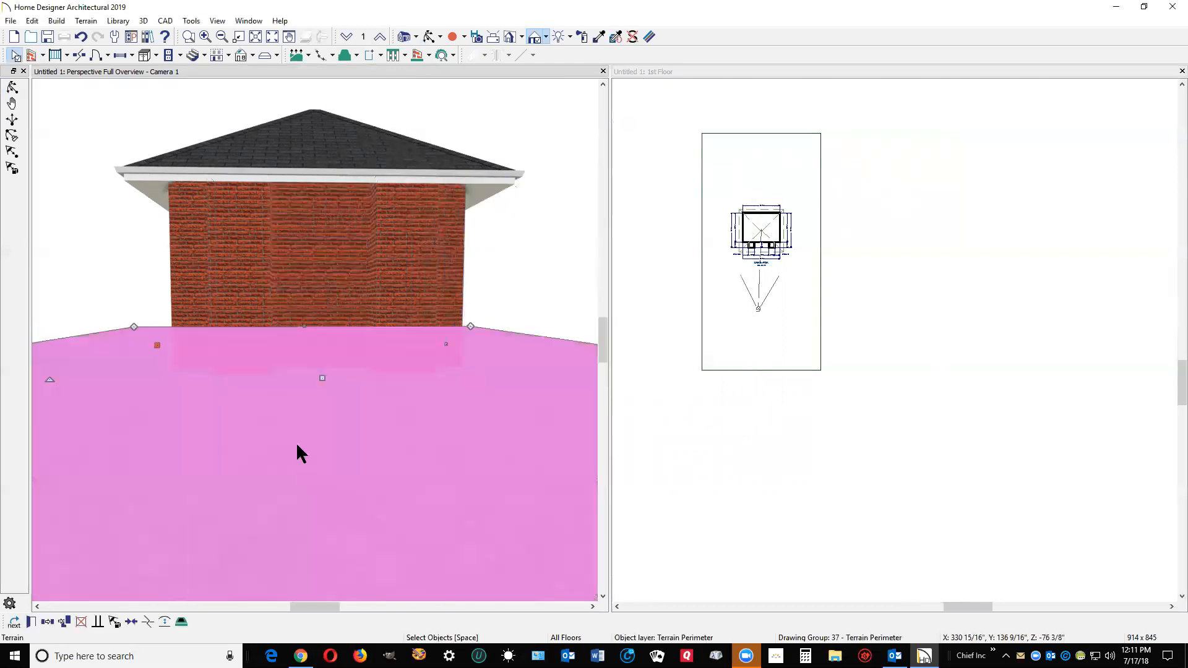
{"action": "double_click", "coordinate": [297, 453]}
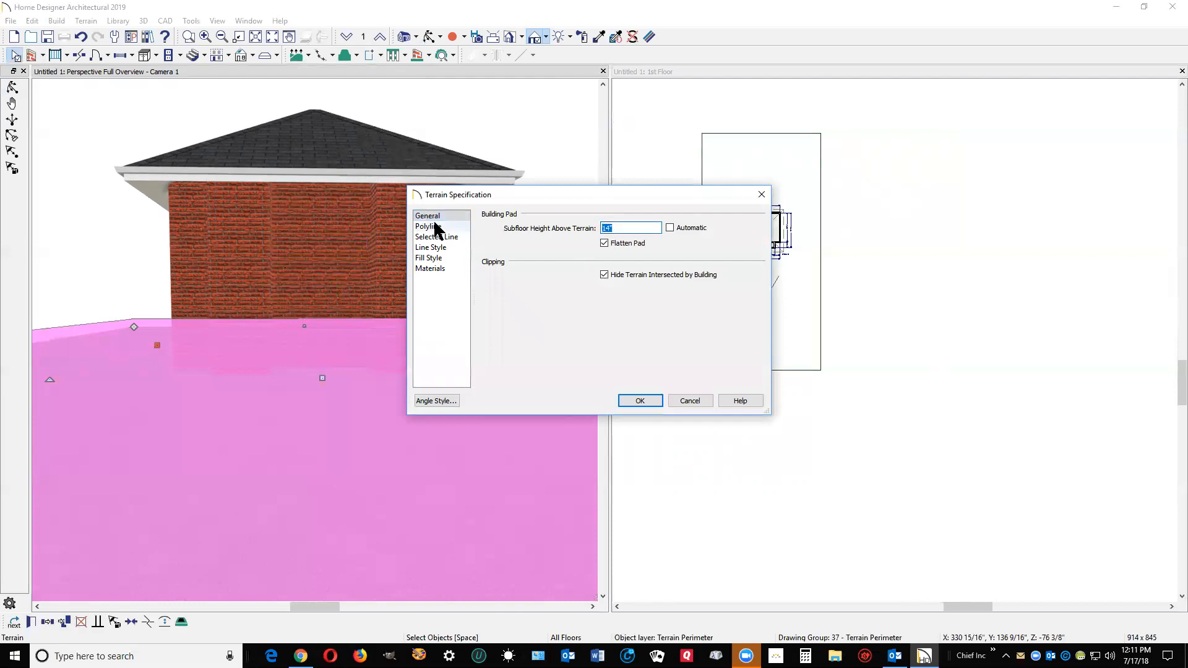
{"action": "type", "text": "20"}
{"action": "left_click", "coordinate": [641, 401]}
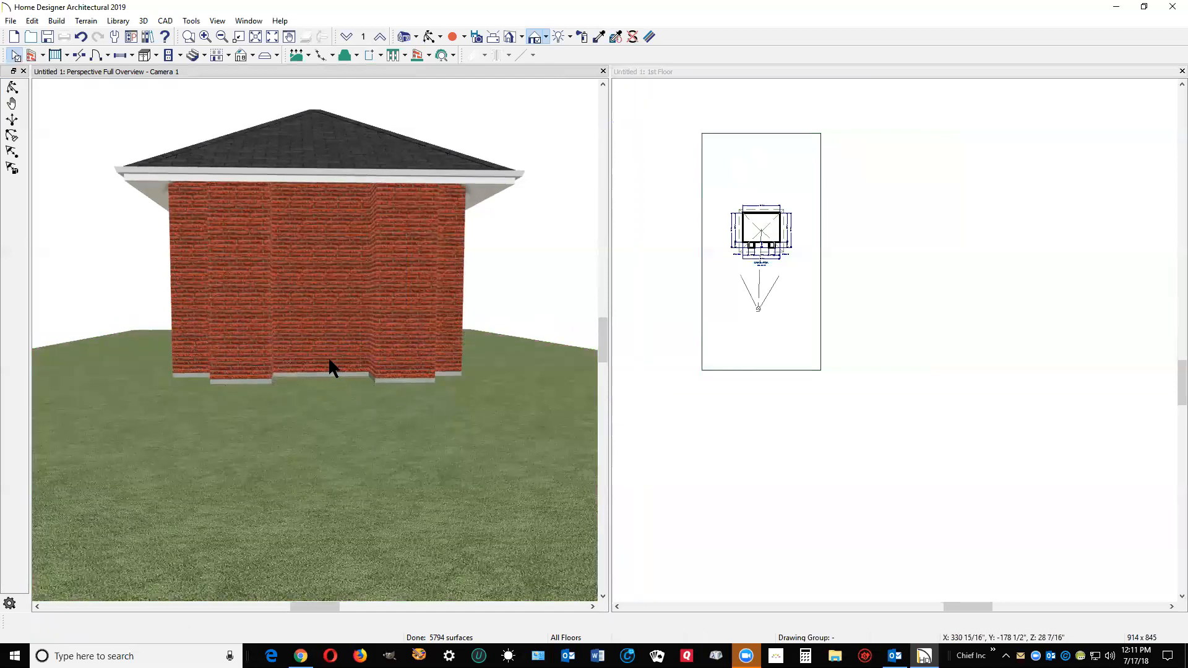
{"action": "left_click", "coordinate": [322, 333]}
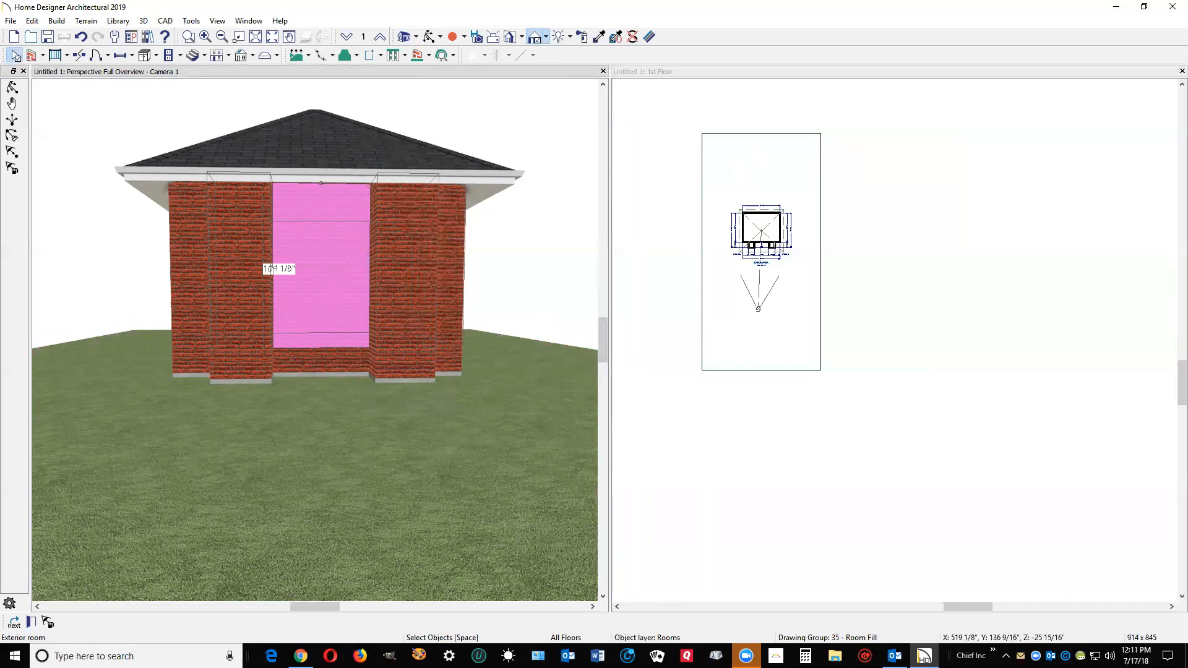
{"action": "left_click", "coordinate": [669, 425]}
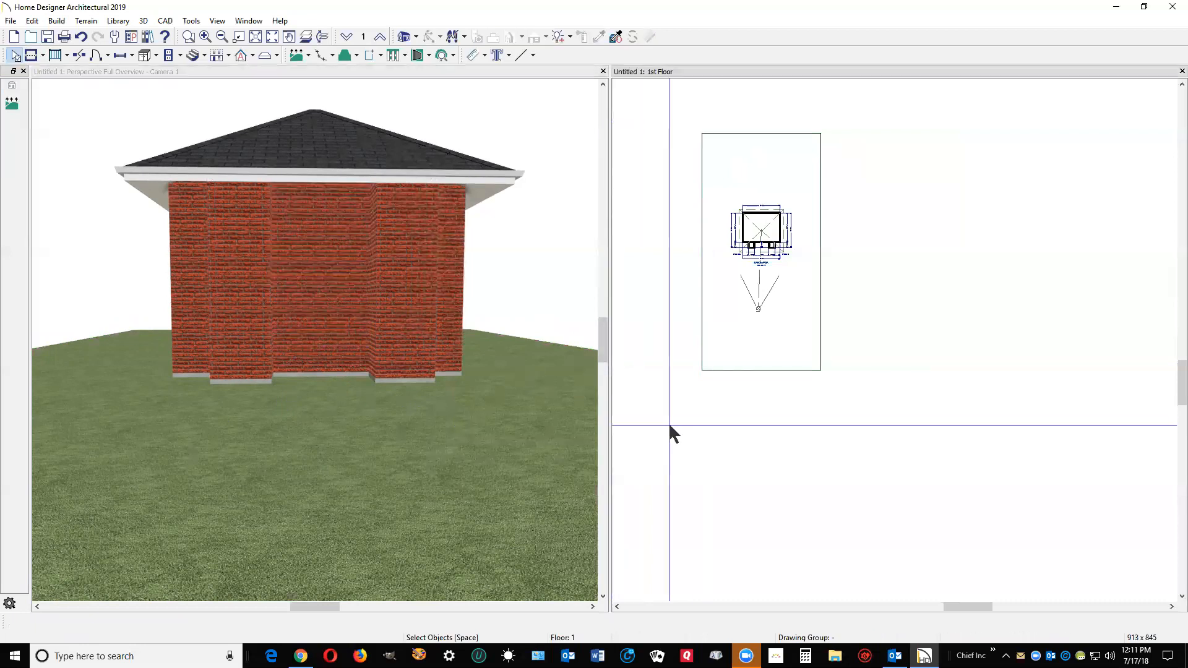